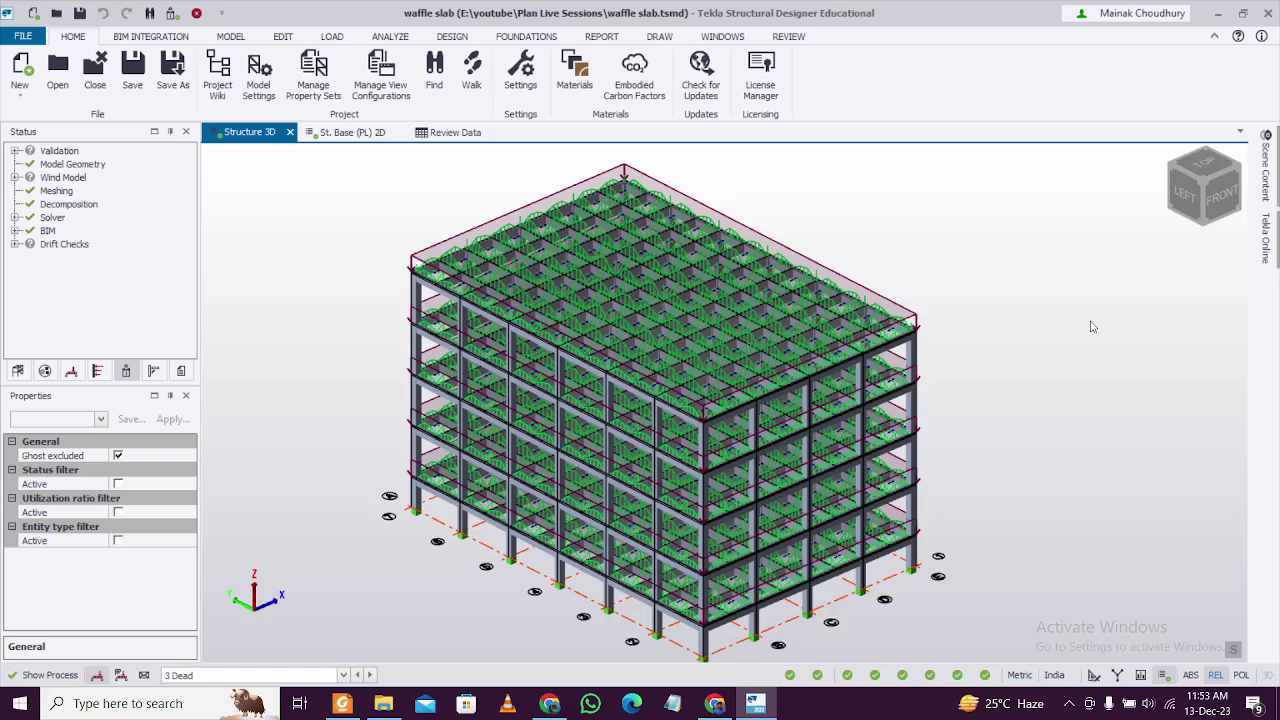
Switch to the DESIGN ribbon tab and reframe the 3D view of the waffle-slab frame
middle_click_drag(1035, 417, 1042, 393)
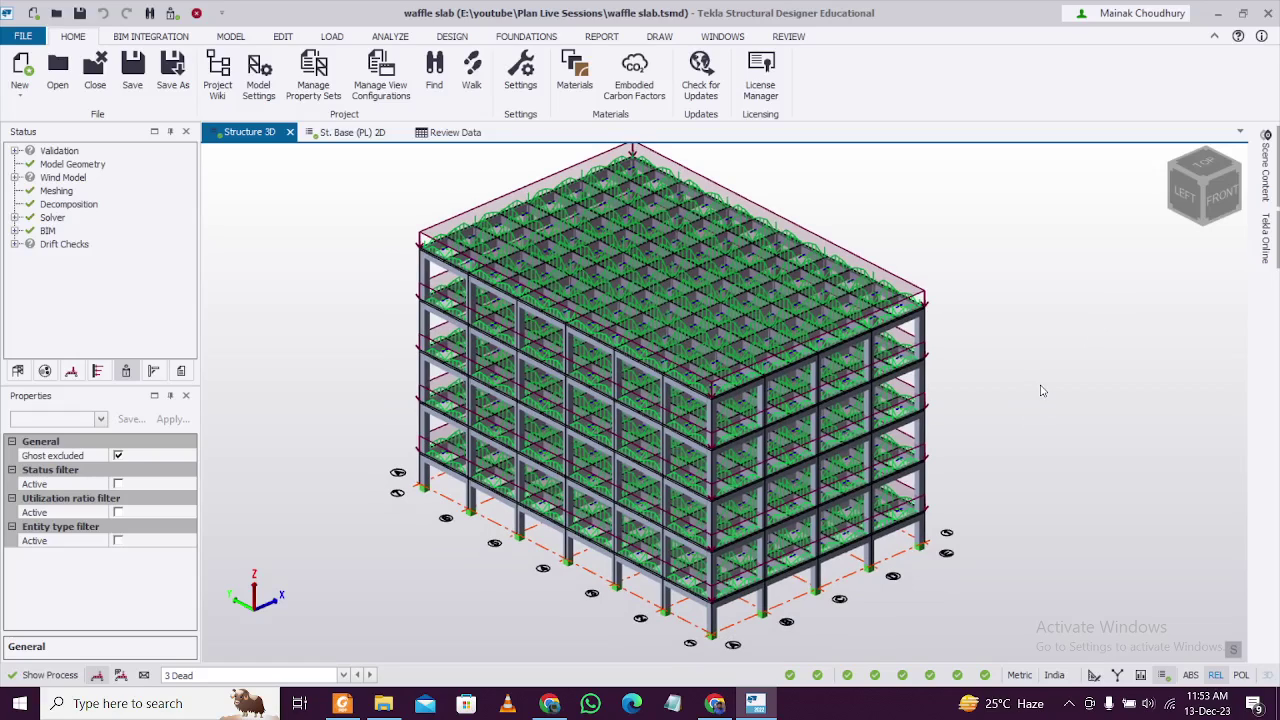
mouse_move(1049, 366)
middle_mouse_down()
mouse_move(1021, 394)
mouse_move(1042, 384)
middle_mouse_up()
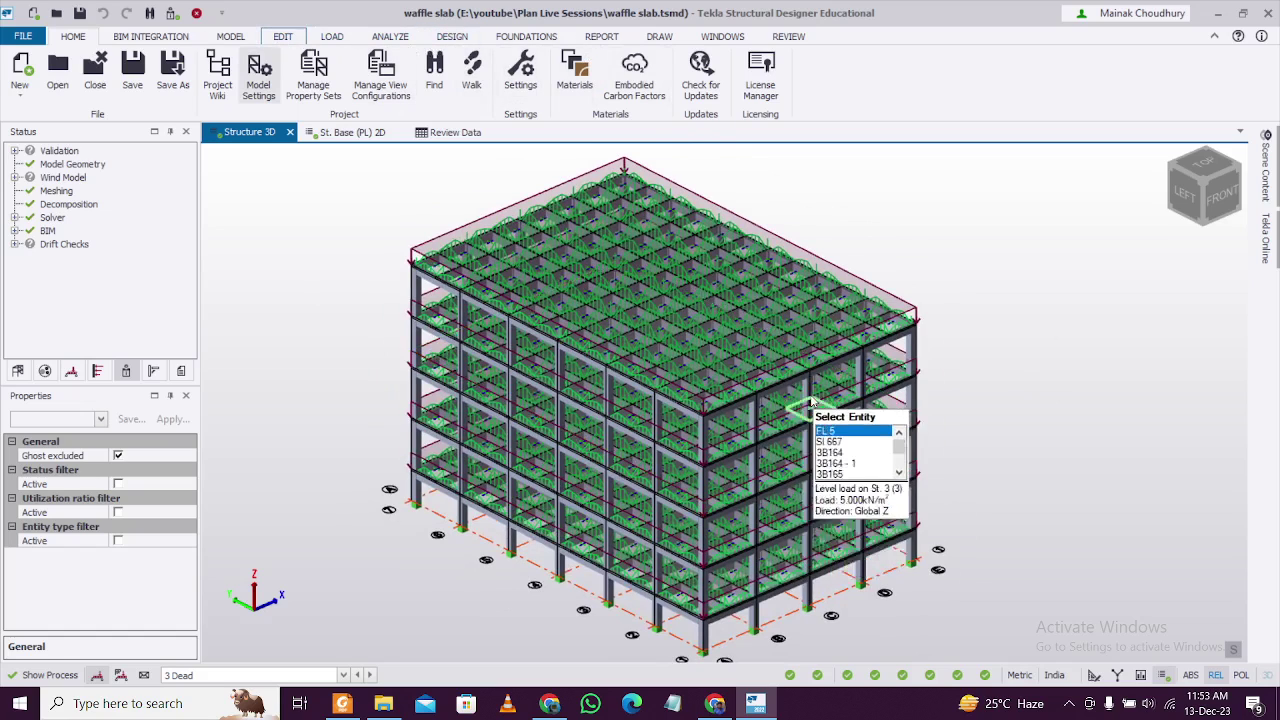
scroll(815, 400, "down", 2)
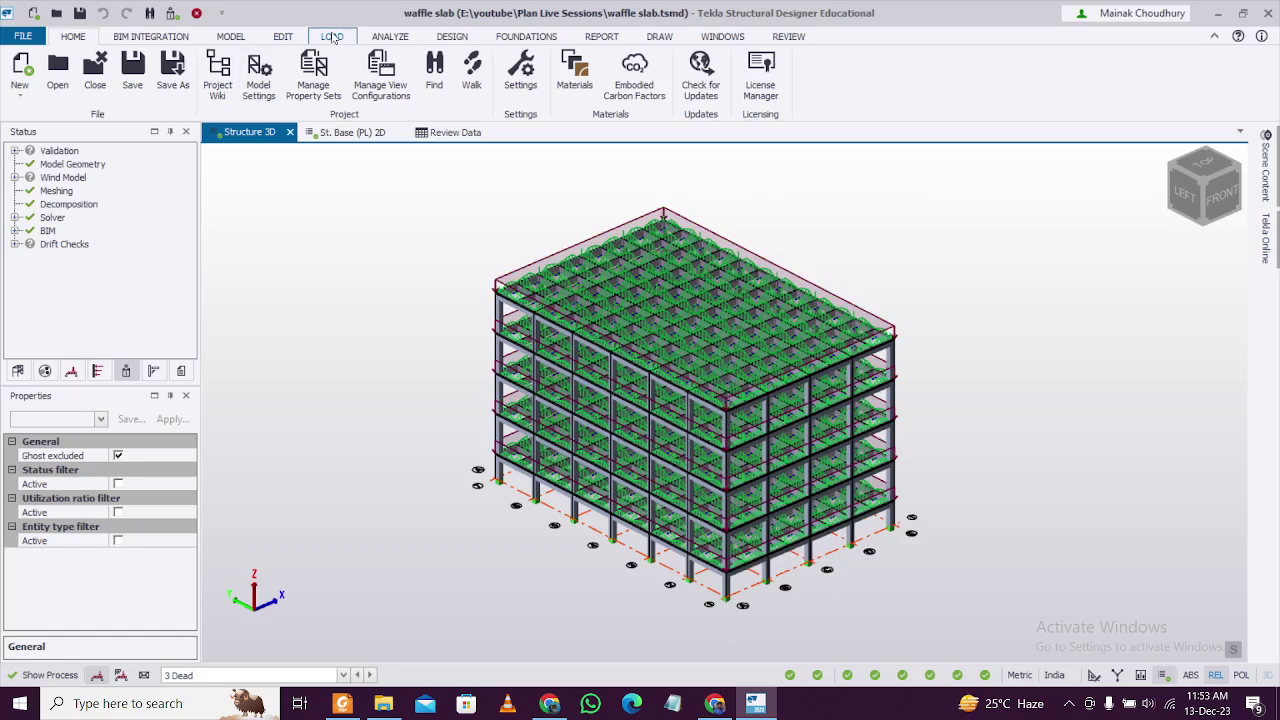
left_click(452, 38)
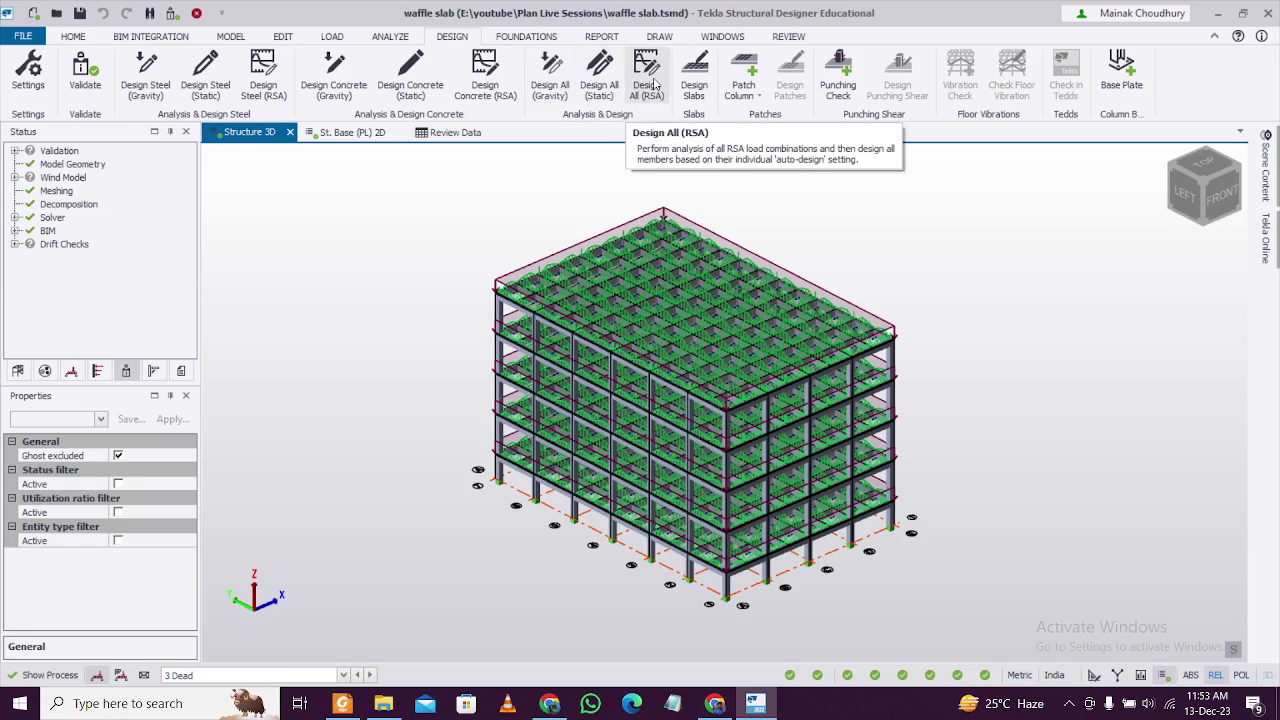
scroll(813, 207, "up", 1)
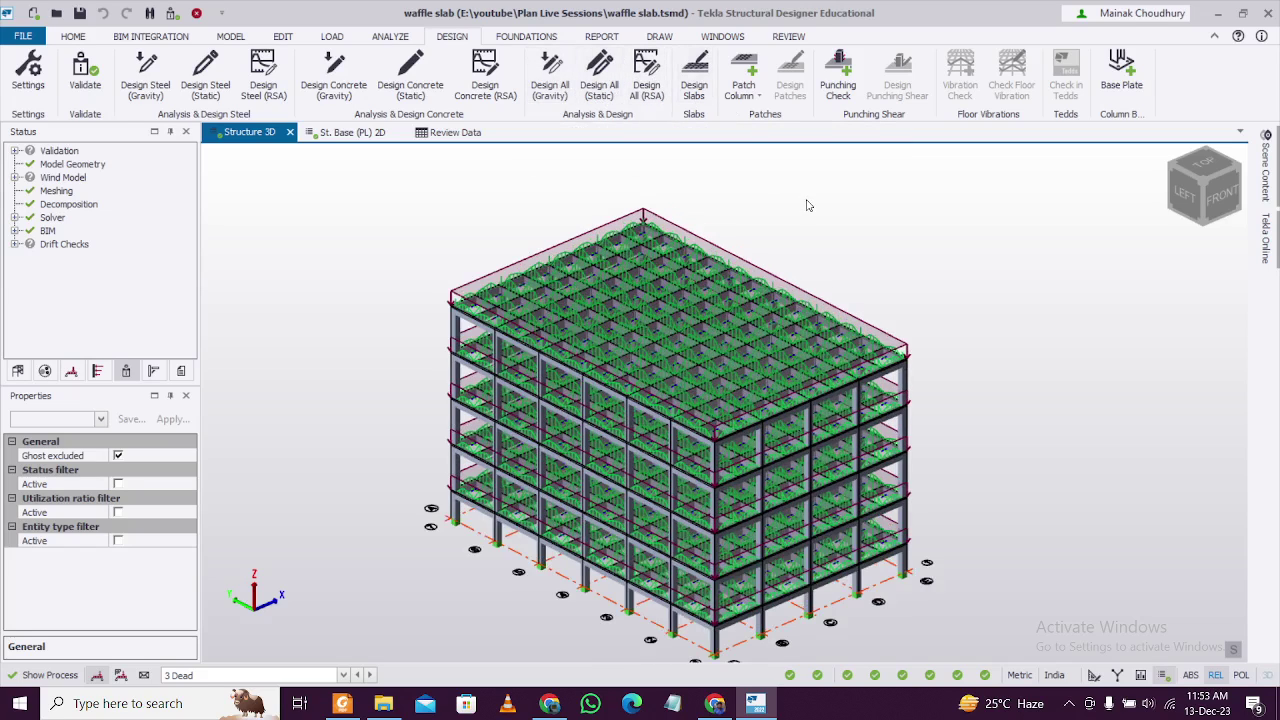
middle_click_drag(828, 217, 841, 216)
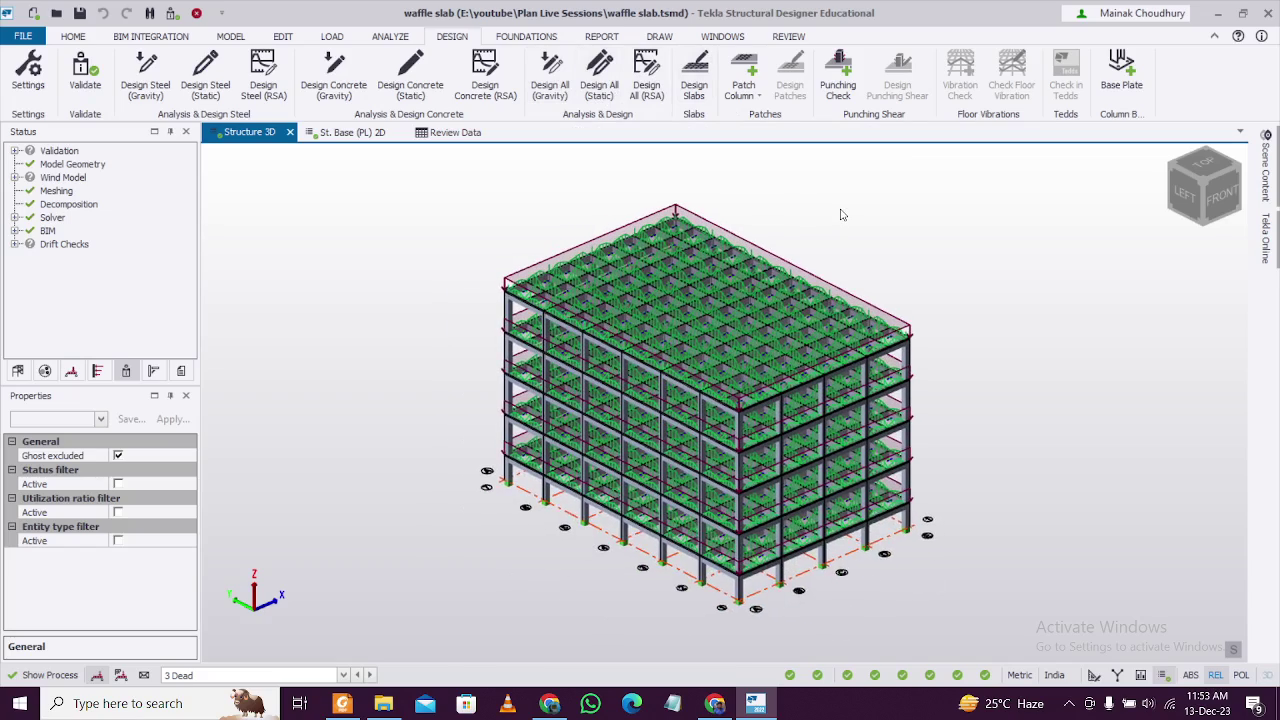
scroll(841, 215, "up", 1)
scroll(843, 225, "up", 1)
scroll(838, 230, "up", 1)
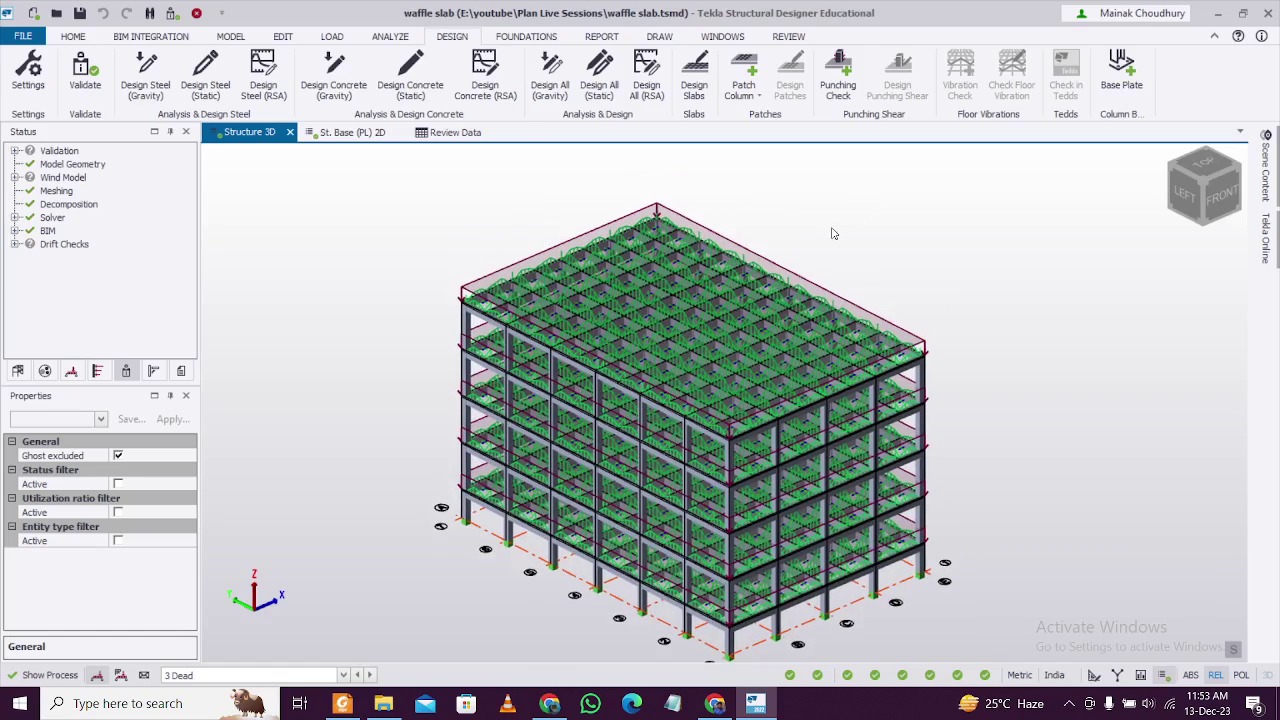
scroll(797, 222, "up", 1)
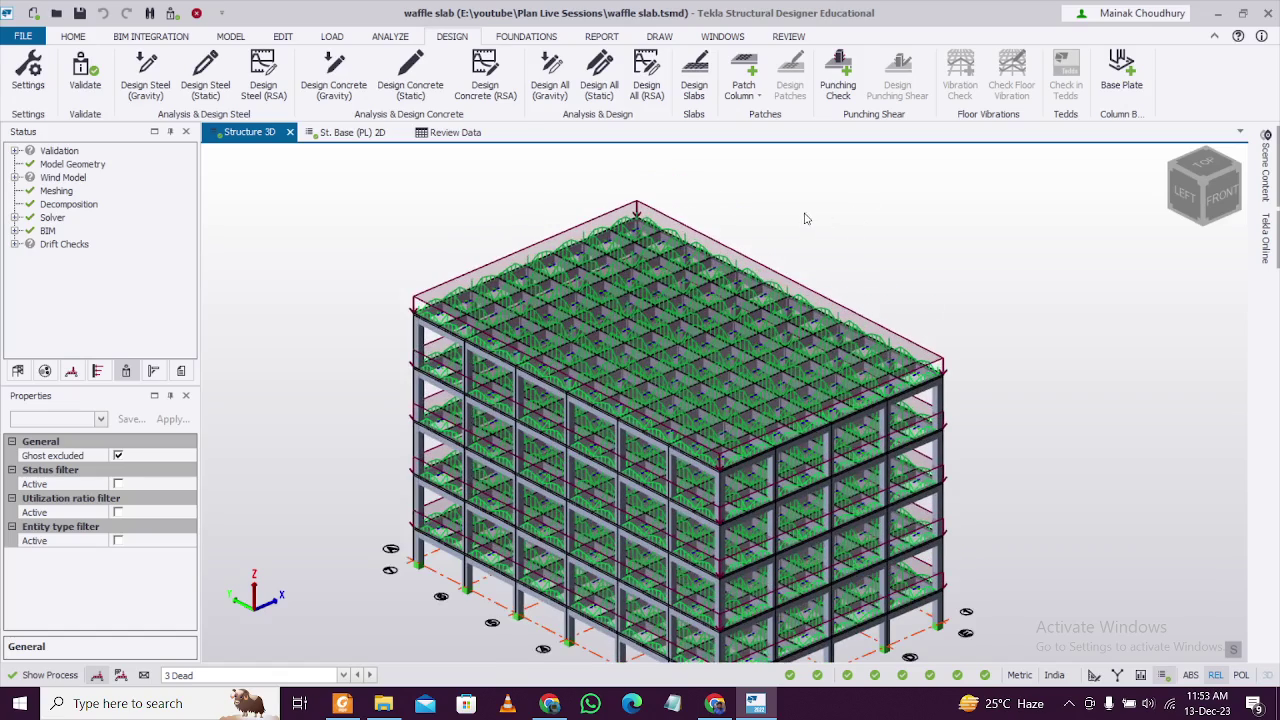
scroll(870, 210, "down", 1)
scroll(855, 218, "down", 1)
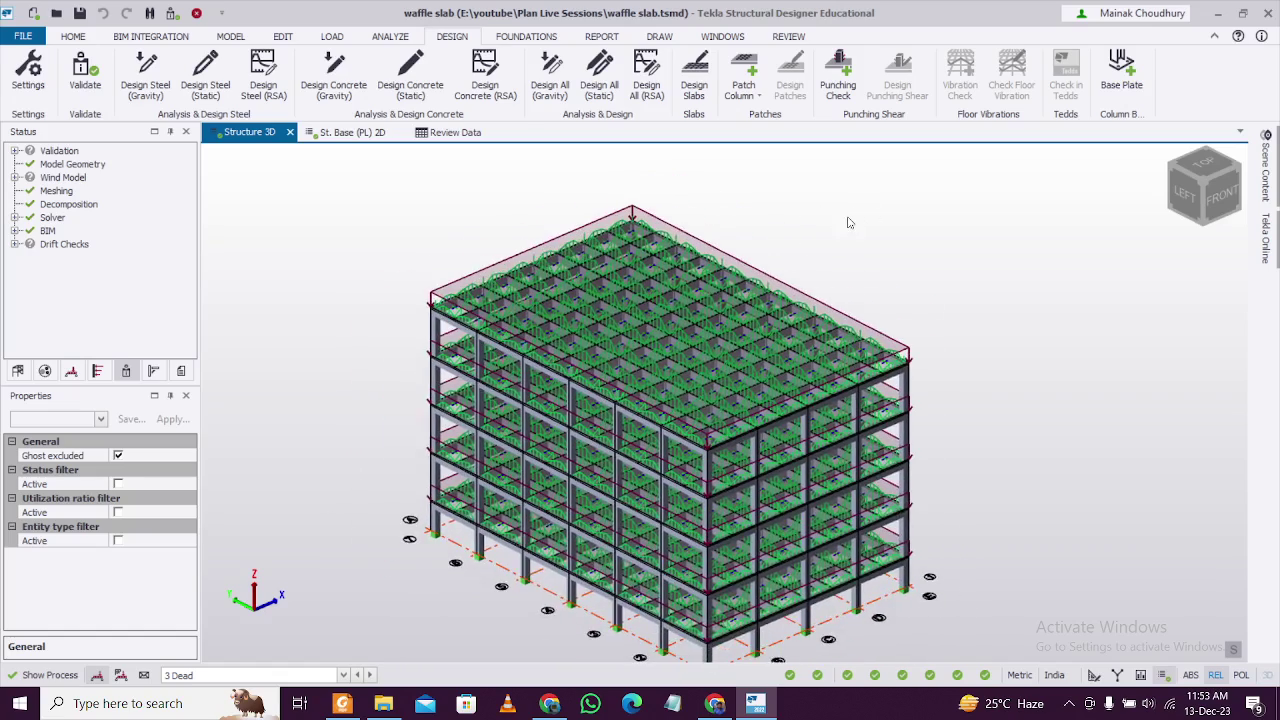
Cycle the 3D display through Structural, Solver and Results views, ending in Review View
left_click(1100, 678)
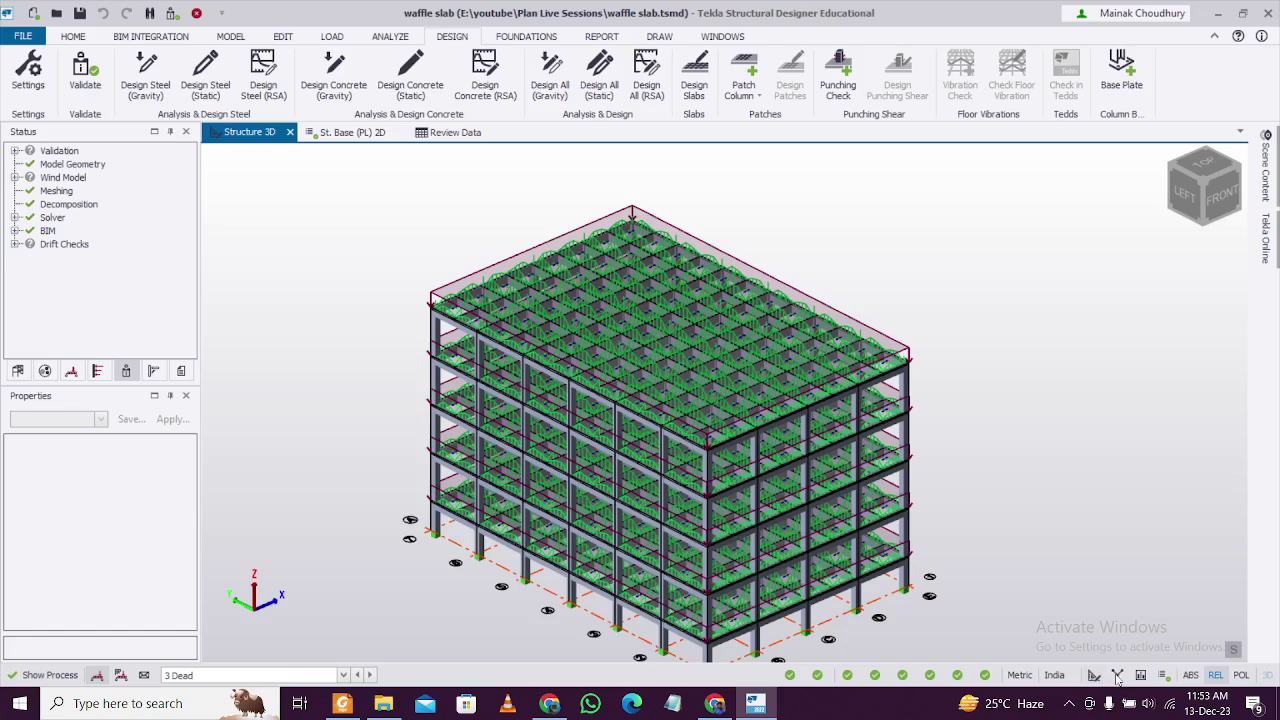
left_click(1120, 676)
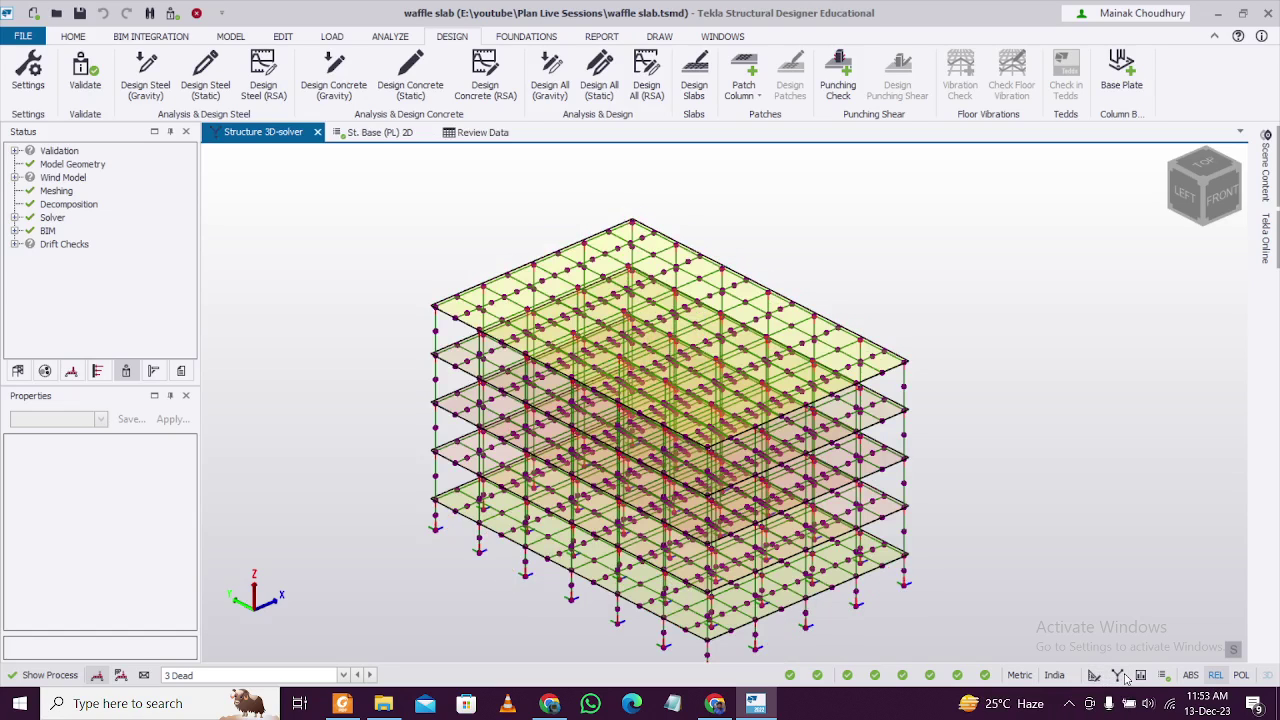
left_click(1140, 676)
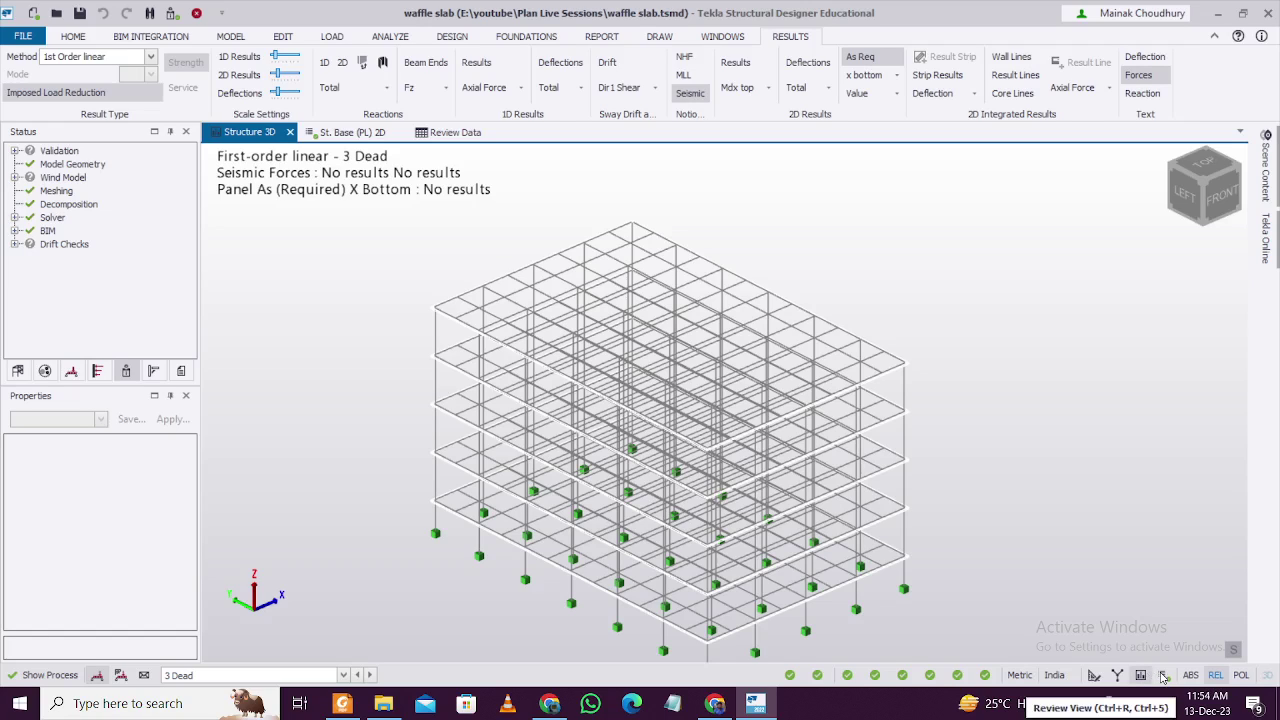
left_click(1163, 677)
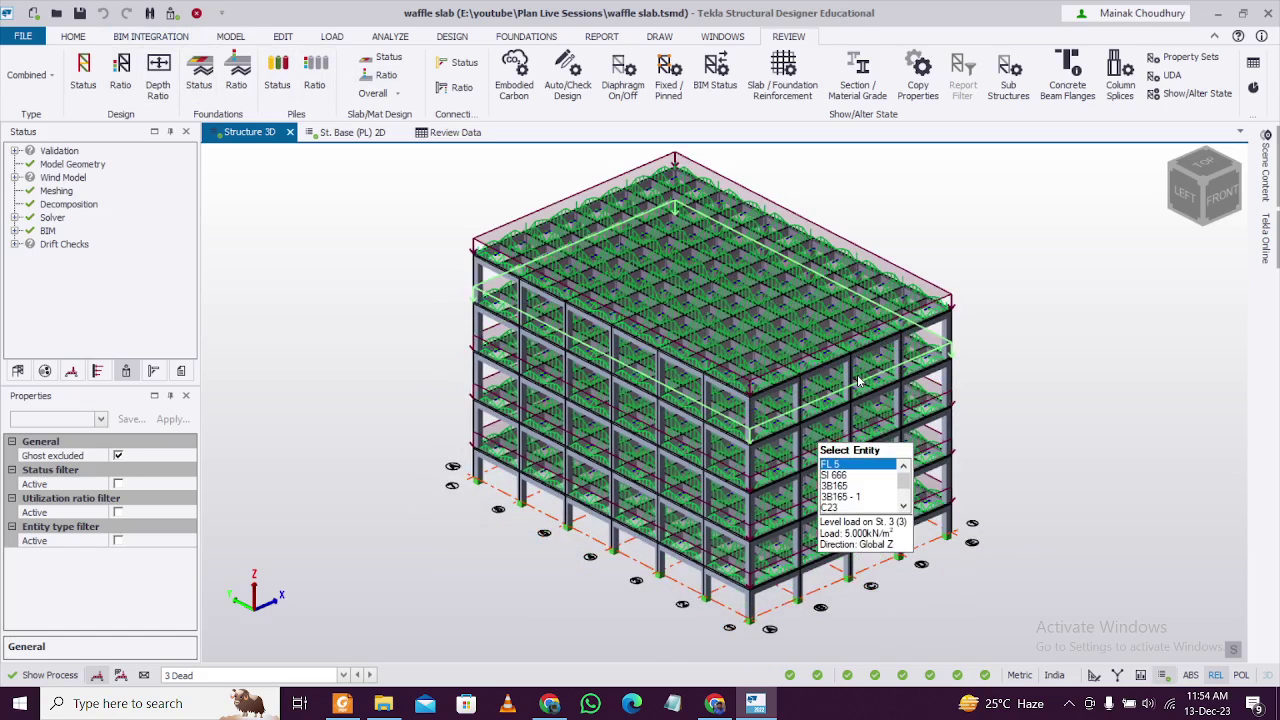
Apply Design > Ratio colouring and orbit the frame to inspect the utilisation bands
scroll(800, 480, "up", 2)
left_click(124, 86)
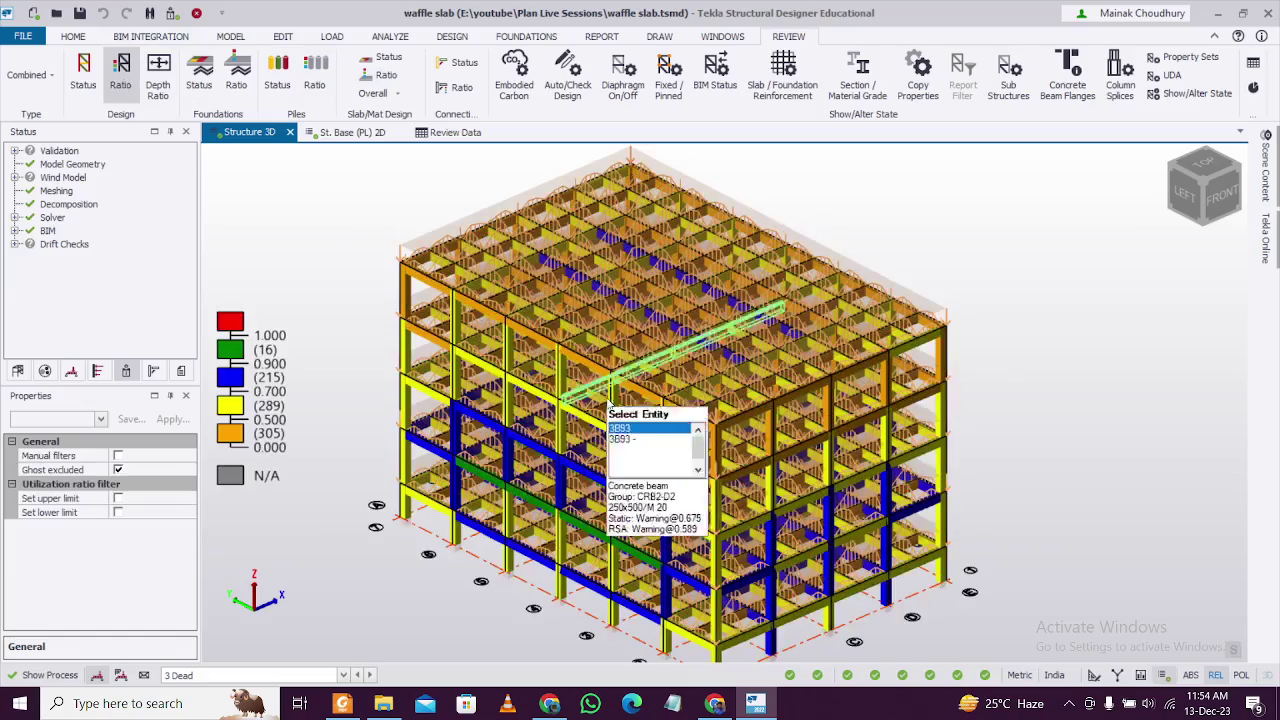
mouse_move(985, 463)
middle_mouse_down("shift")
mouse_move(433, 441)
mouse_move(527, 457)
mouse_move(829, 455)
mouse_move(806, 470)
middle_mouse_up("shift")
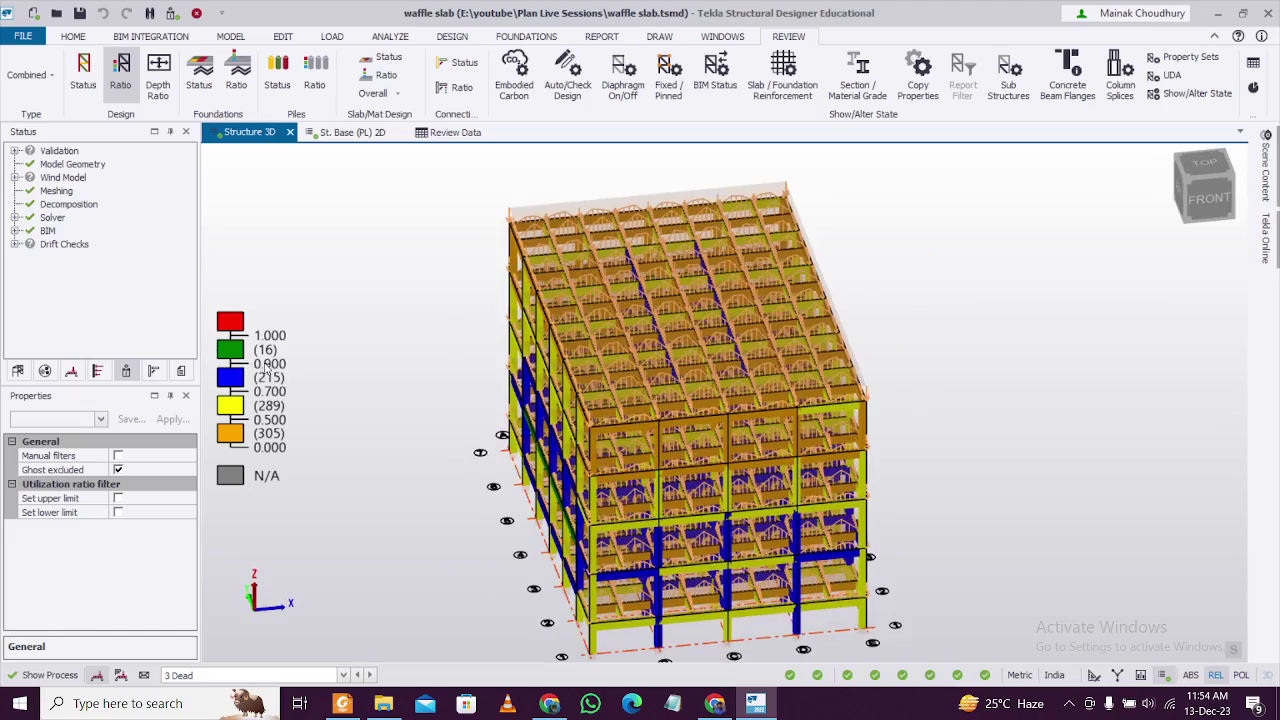
middle_click_drag(963, 475, 950, 400, "shift")
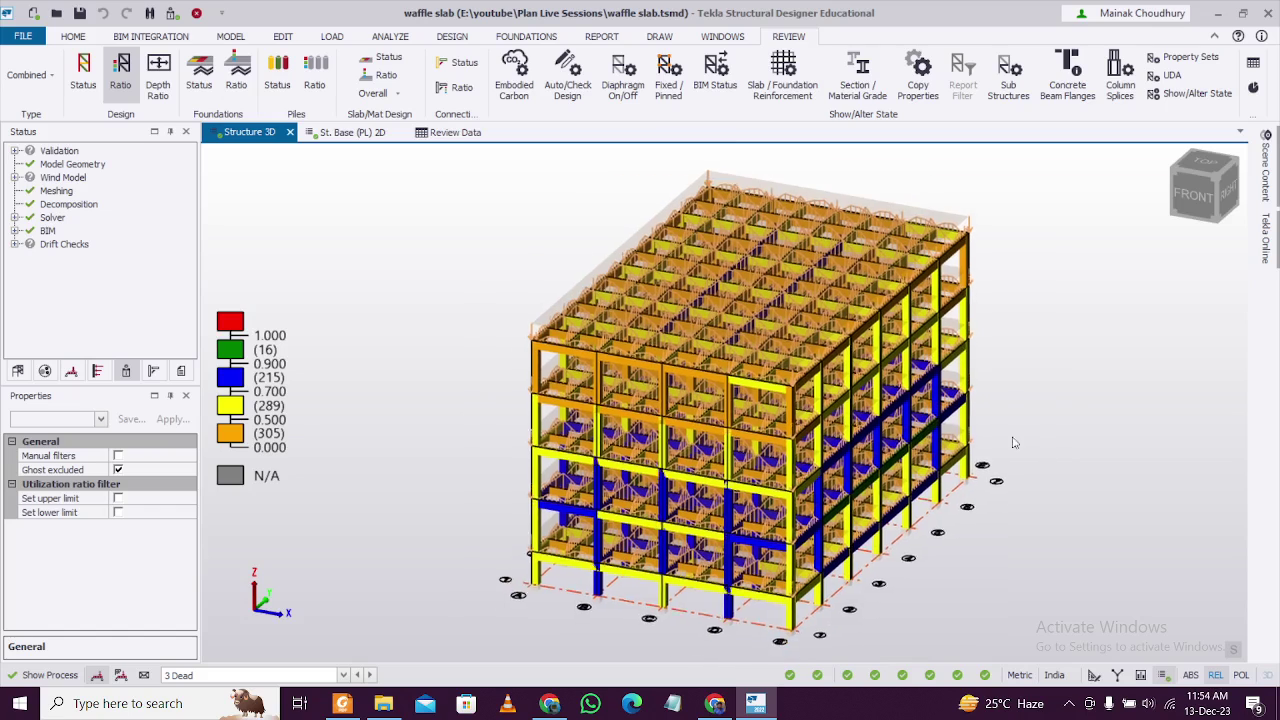
mouse_move(914, 396)
middle_mouse_down("shift")
mouse_move(991, 458)
mouse_move(995, 430)
middle_mouse_up("shift")
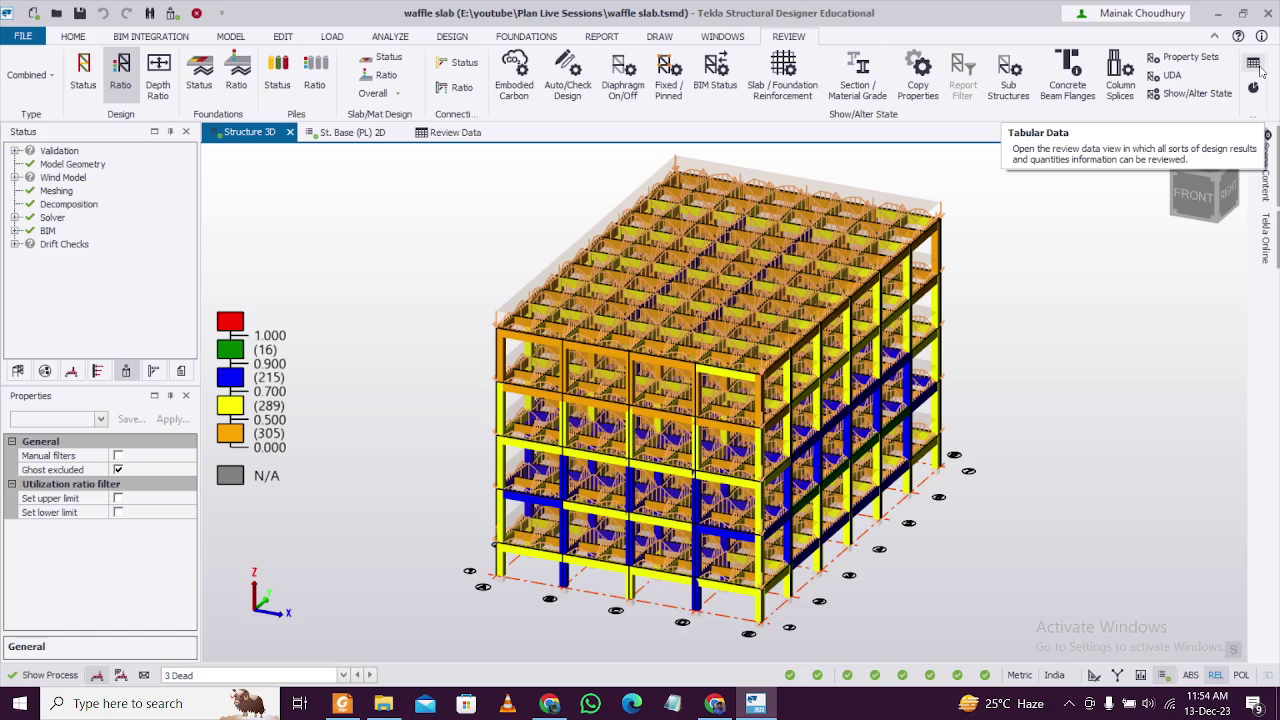
Open Tabular Data, switch to the Design Summary table and check column C1's design results
left_click(1254, 64)
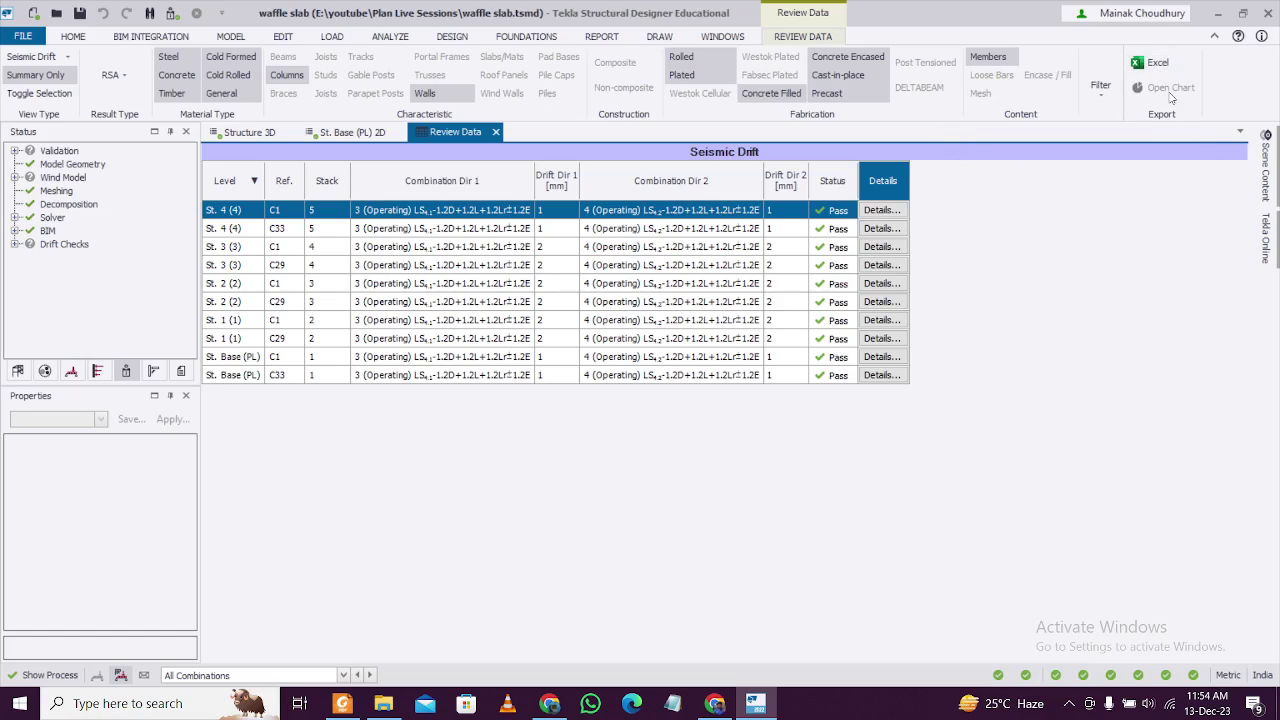
left_click(62, 57)
left_click(74, 78)
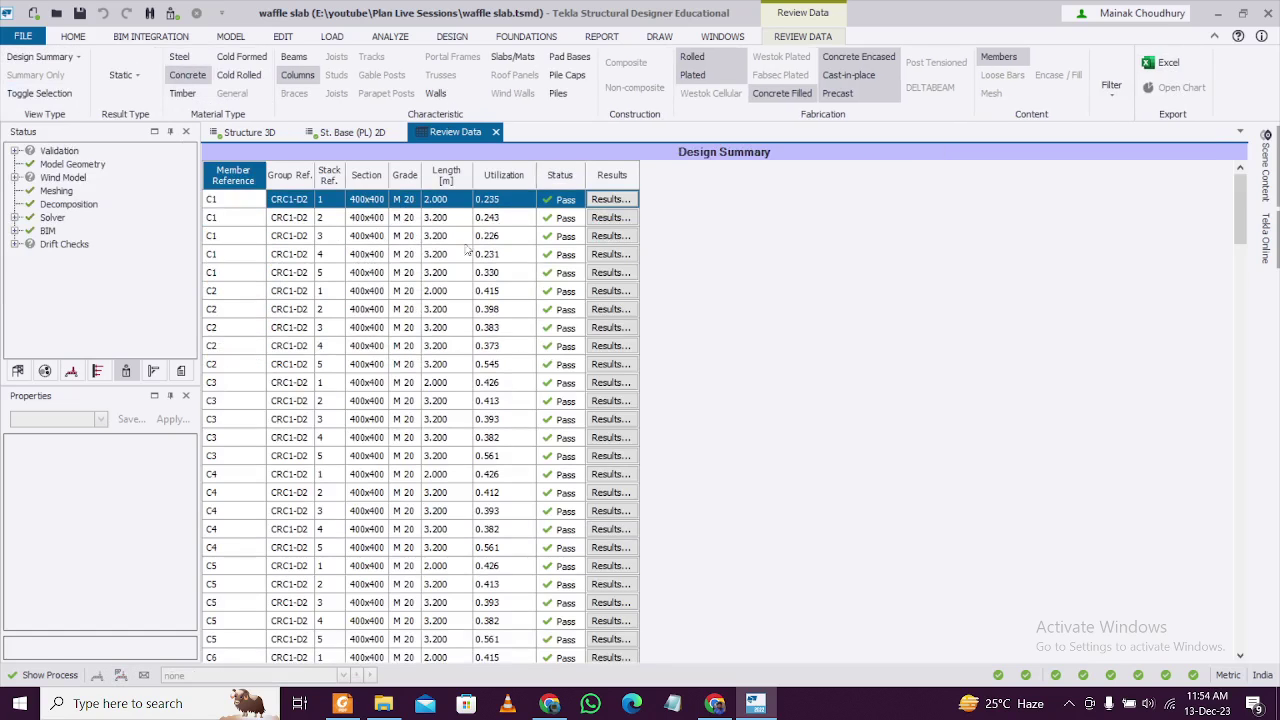
scroll(420, 255, "down", 2)
scroll(417, 262, "up", 2)
left_click(611, 199)
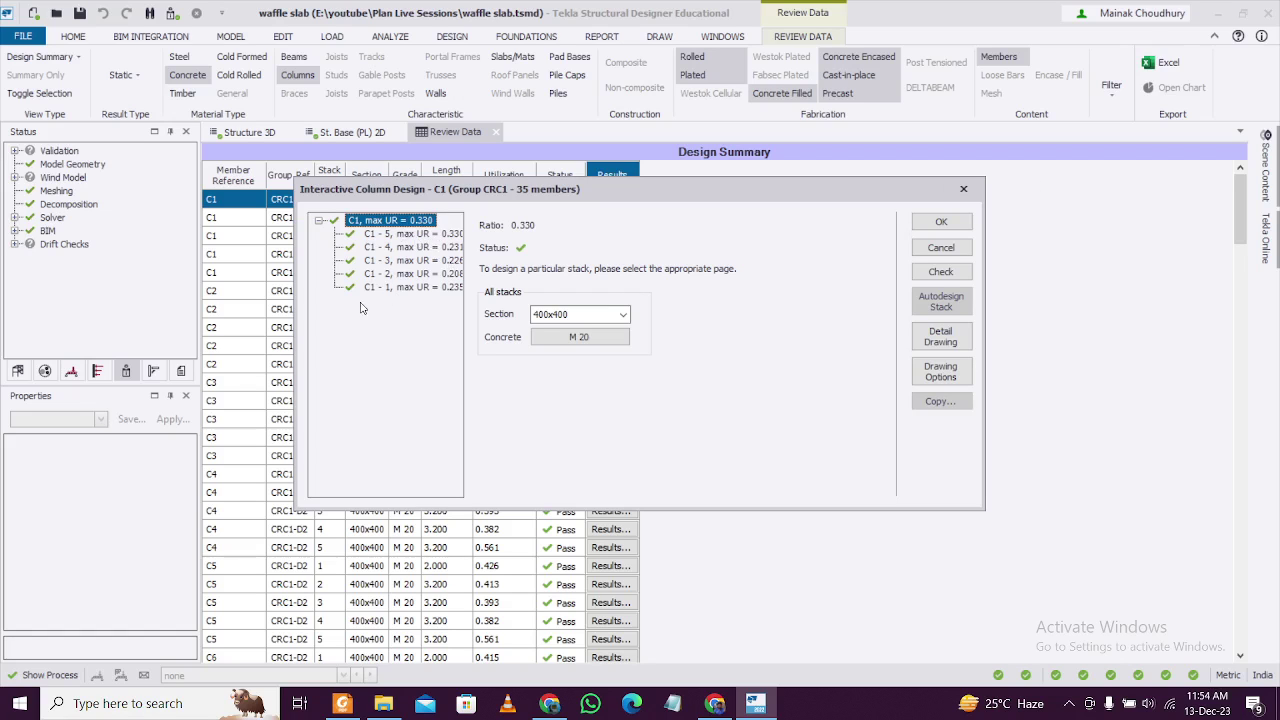
left_click(963, 189)
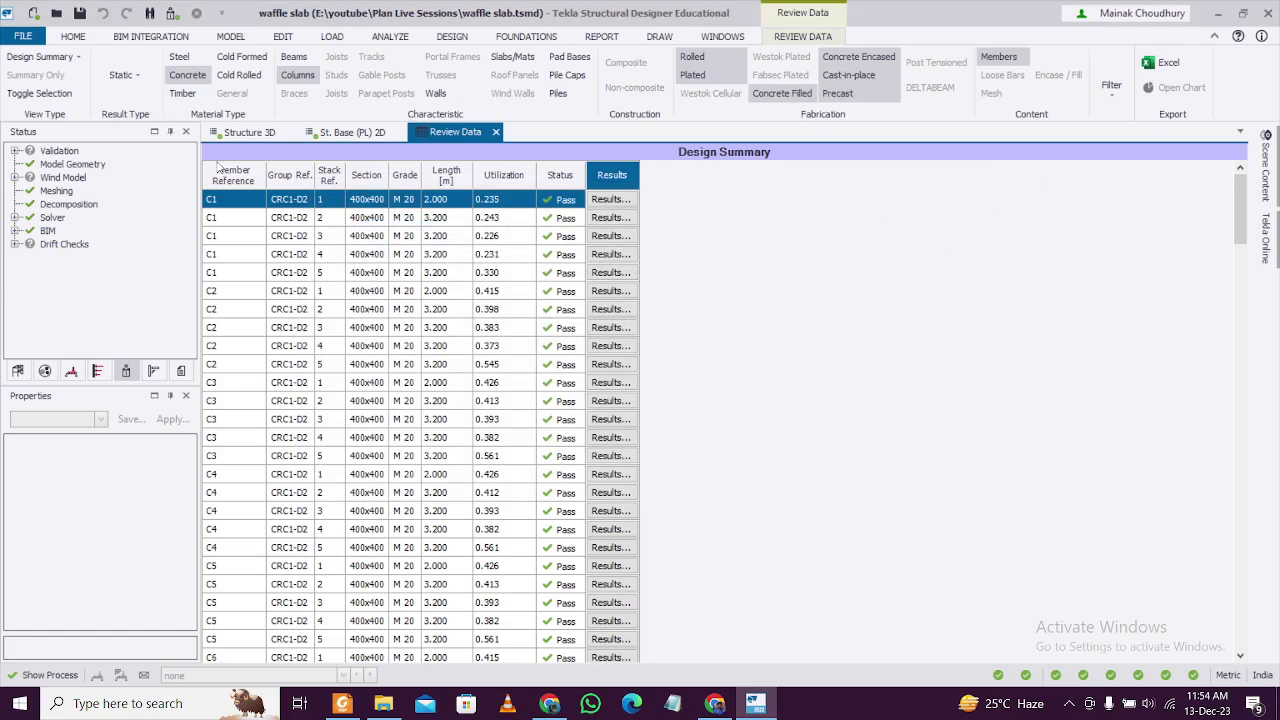
Switch the table to Critical Sway and review column C1's sway details at St. 1
left_click(60, 57)
left_click(30, 97)
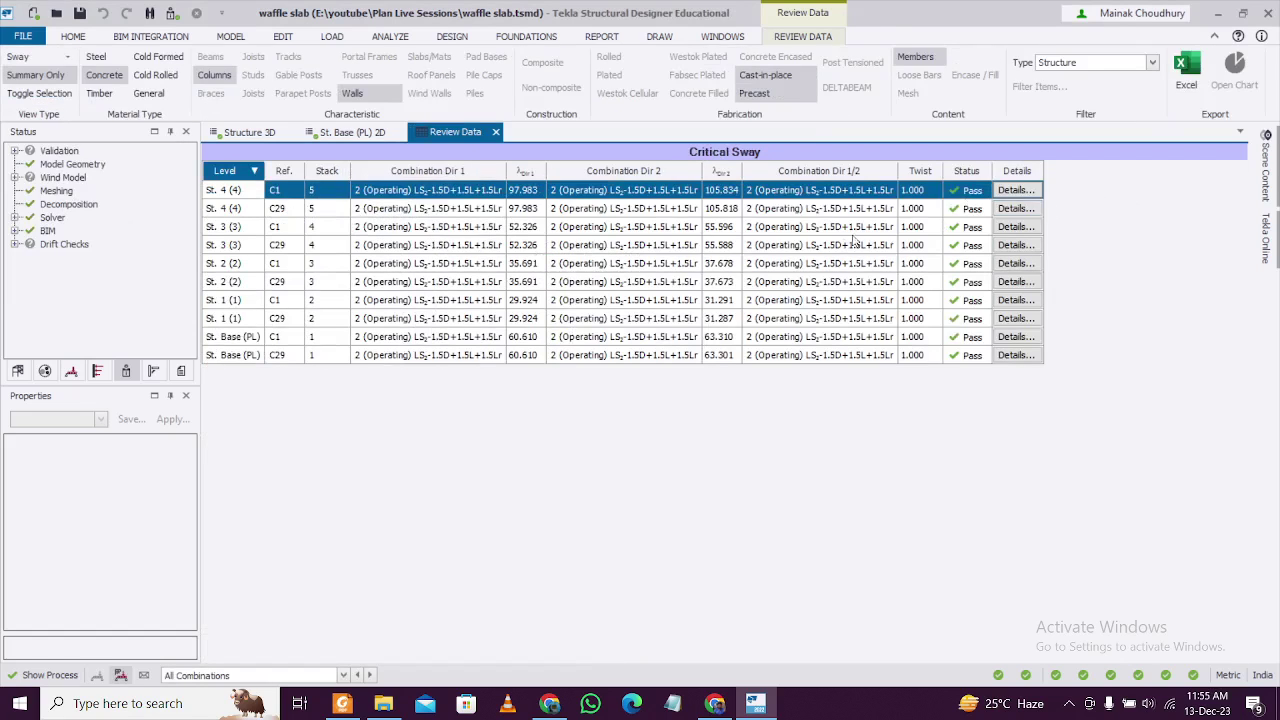
left_click(1016, 189)
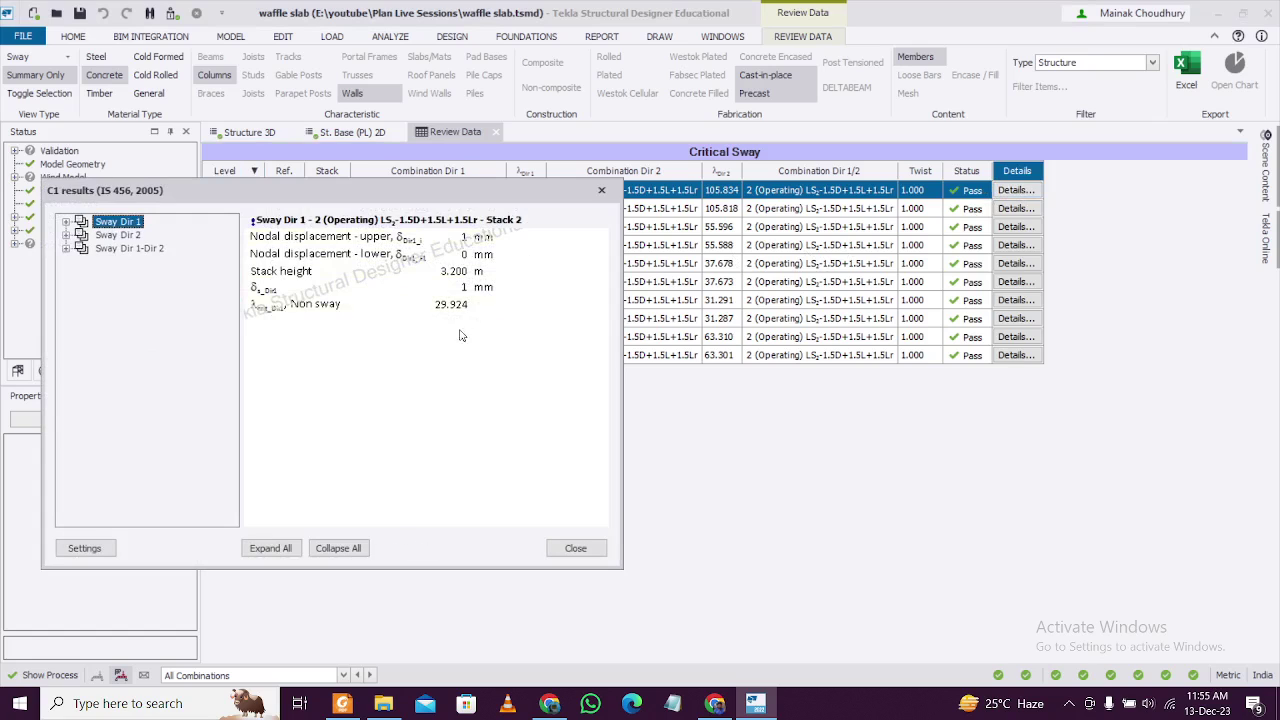
left_click(601, 190)
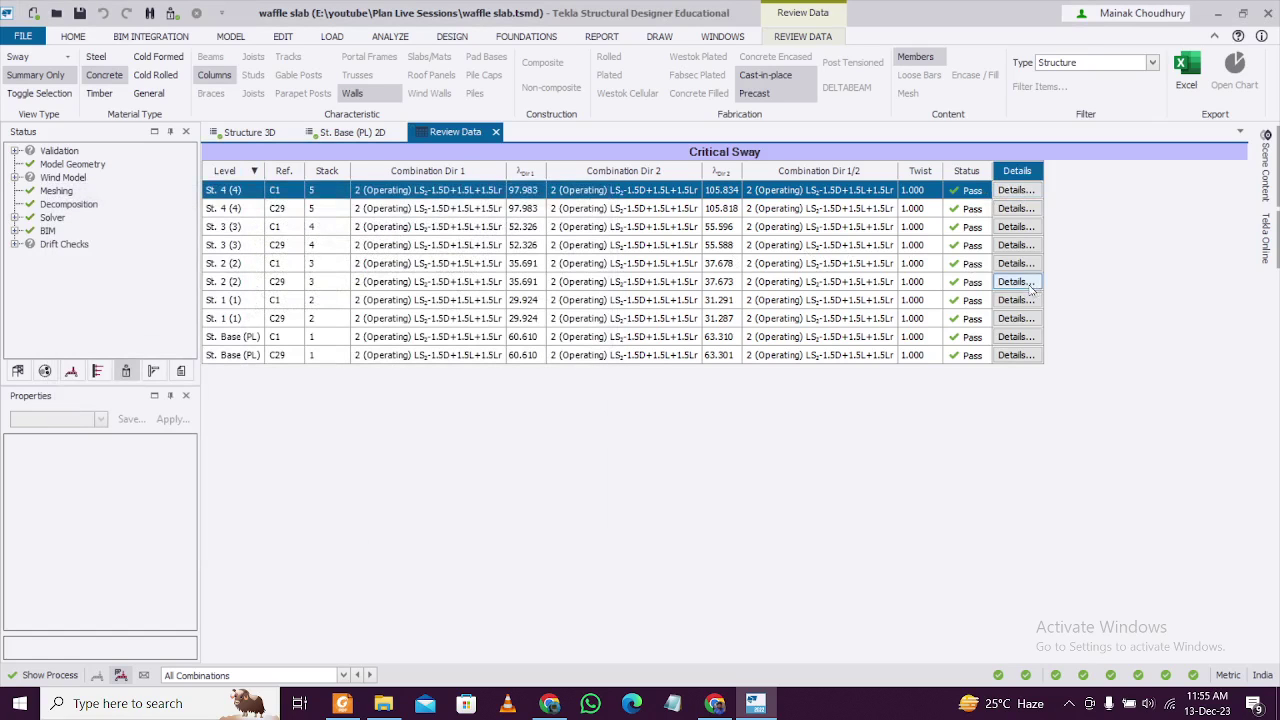
Step through Inter-story Shear and Cumulative Story Shear tables to the Seismic Drift table
left_click(40, 57)
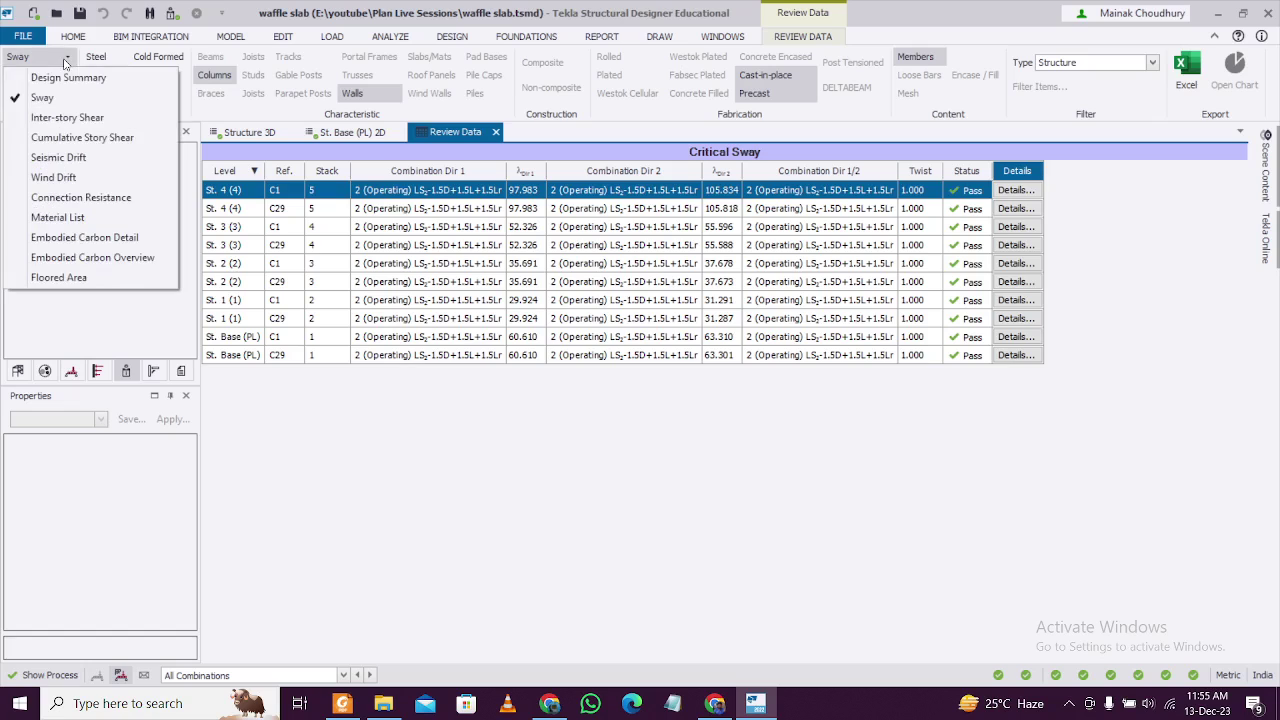
left_click(78, 120)
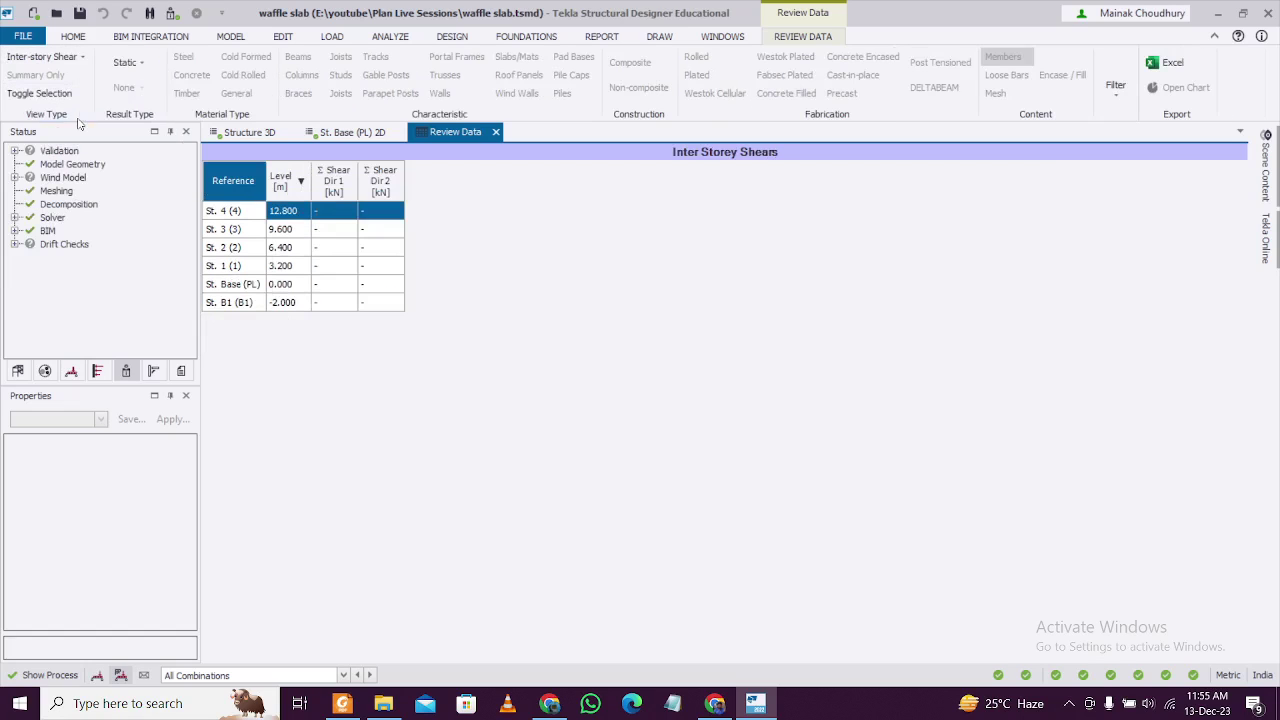
left_click(127, 62)
left_click(45, 57)
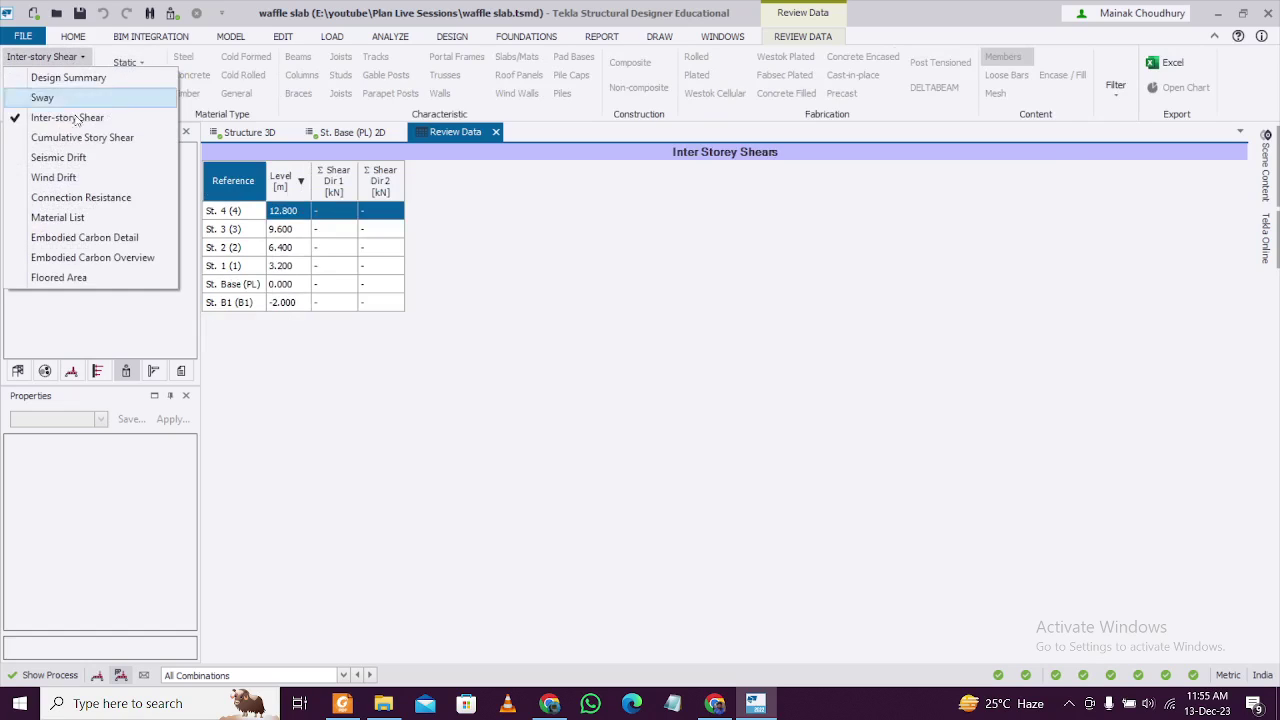
left_click(80, 140)
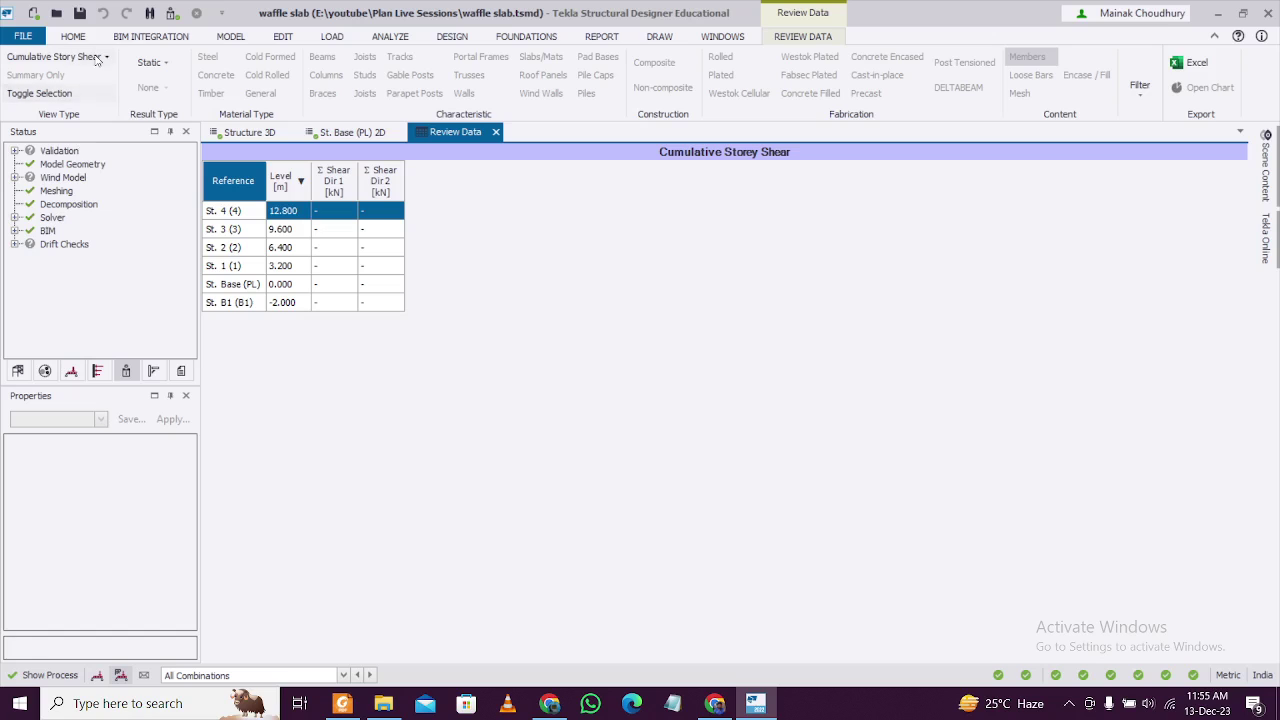
left_click(100, 58)
left_click(103, 160)
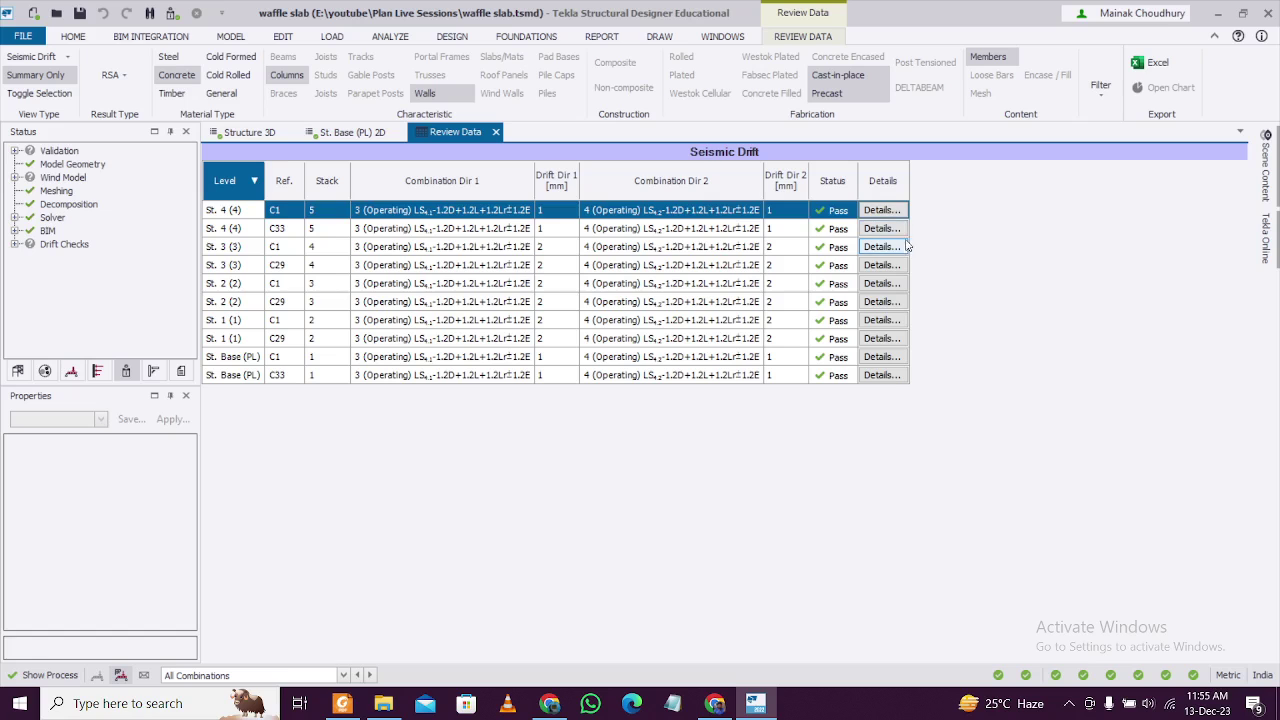
left_click(884, 211)
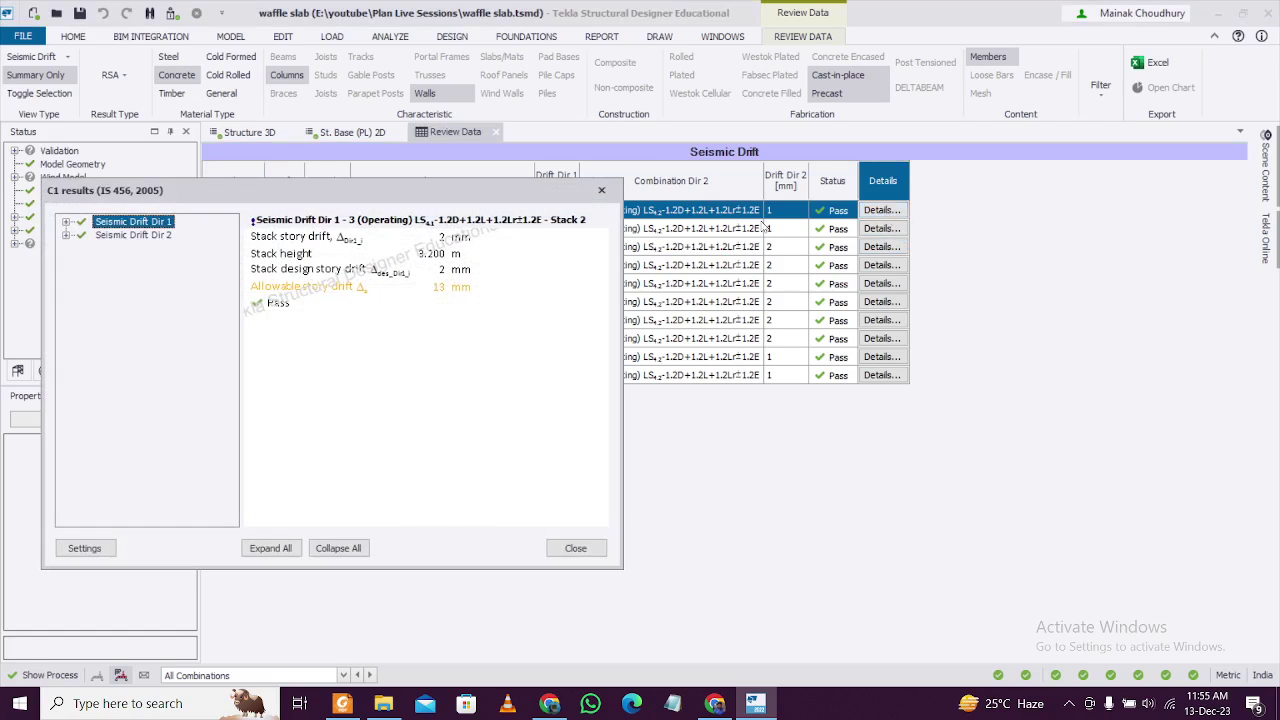
left_click_drag(420, 195, 500, 192)
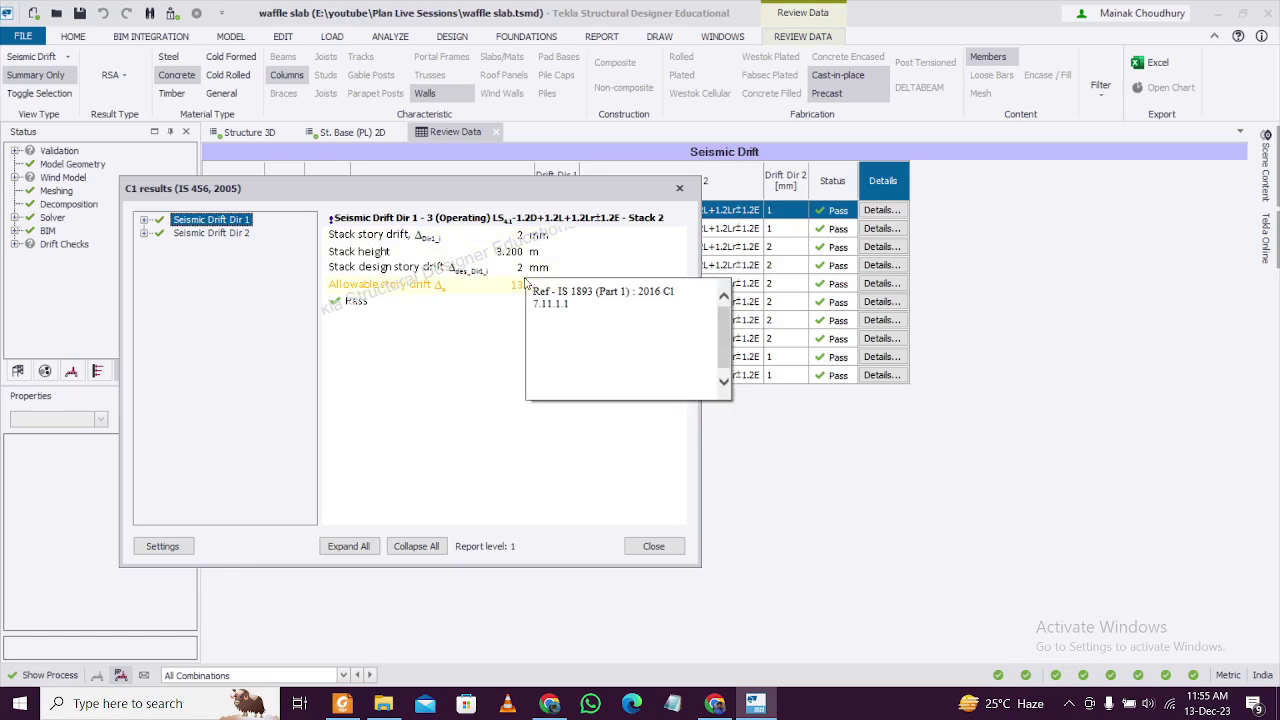
Read IS 1893 clause 7.11.1.1's 0.004 × storey-height drift limit in Foxit, then minimise it
left_click(342, 703)
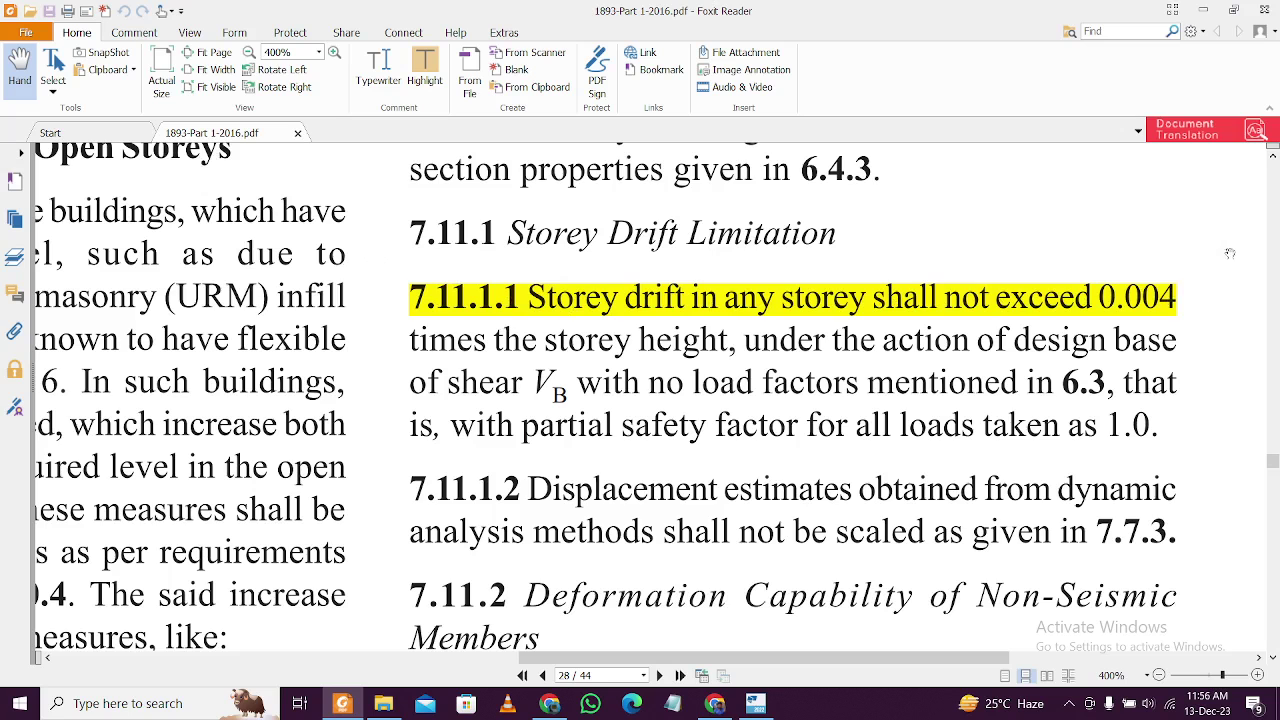
left_click(1206, 12)
Compute the allowable drift 0.004 × 3200 = 12.8 in Windows Calculator, then close it
left_click(127, 703)
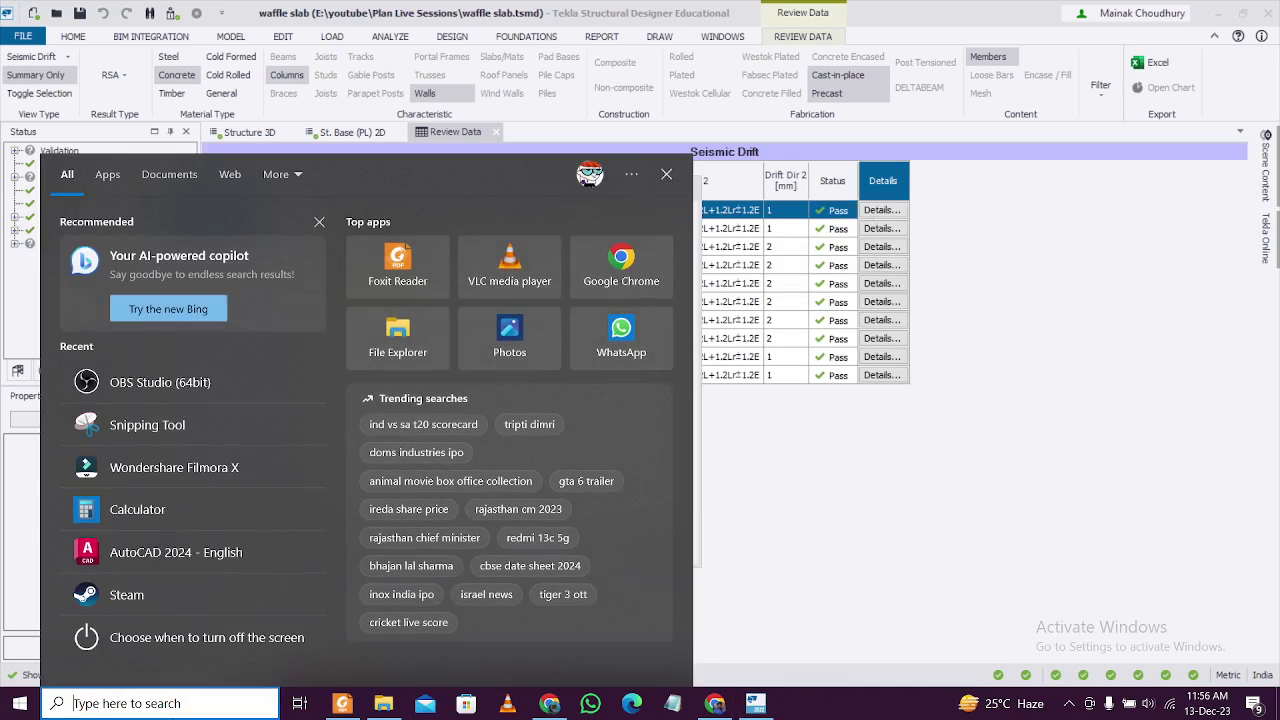
type("cal")
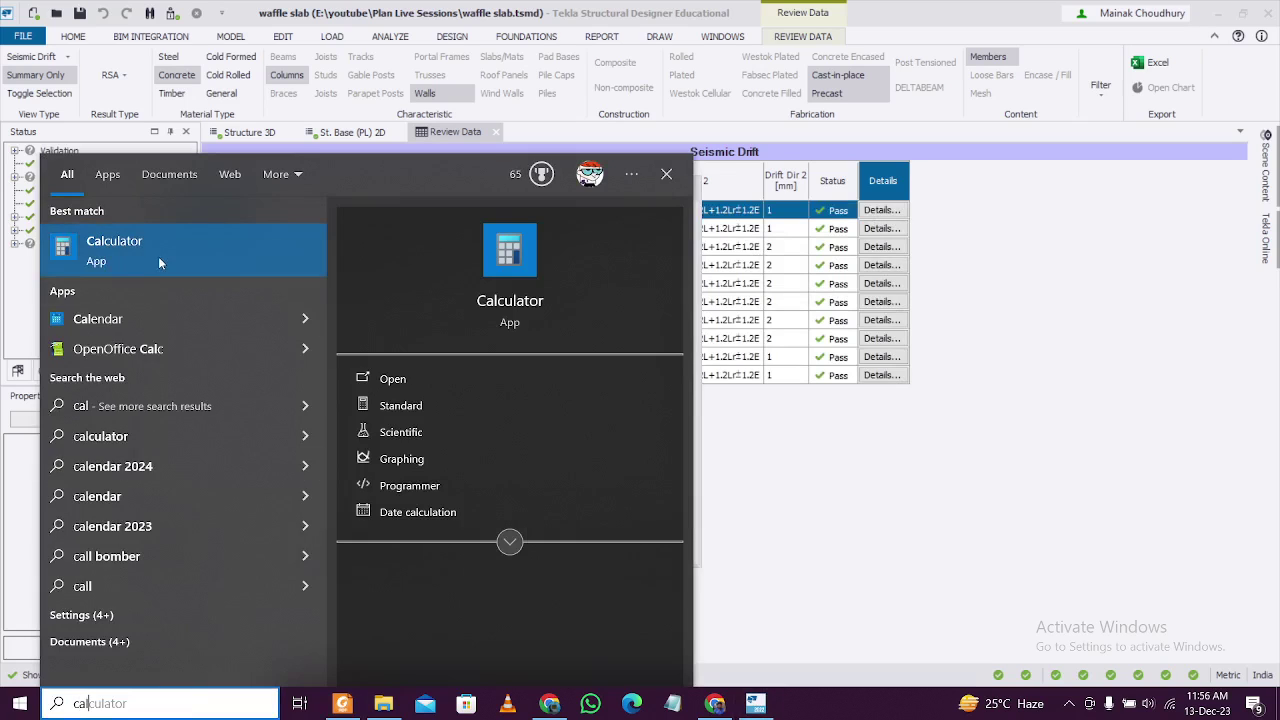
left_click(159, 258)
type("0.")
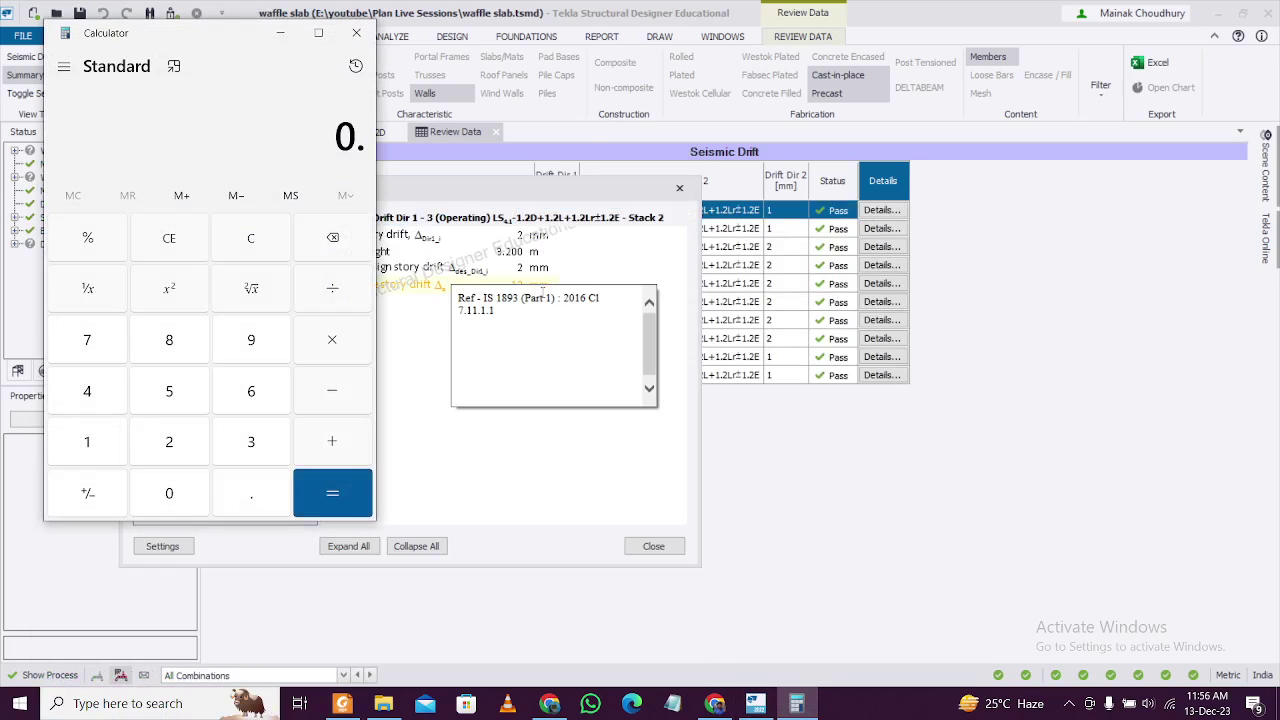
type("004*3")
type("200")
key("Return")
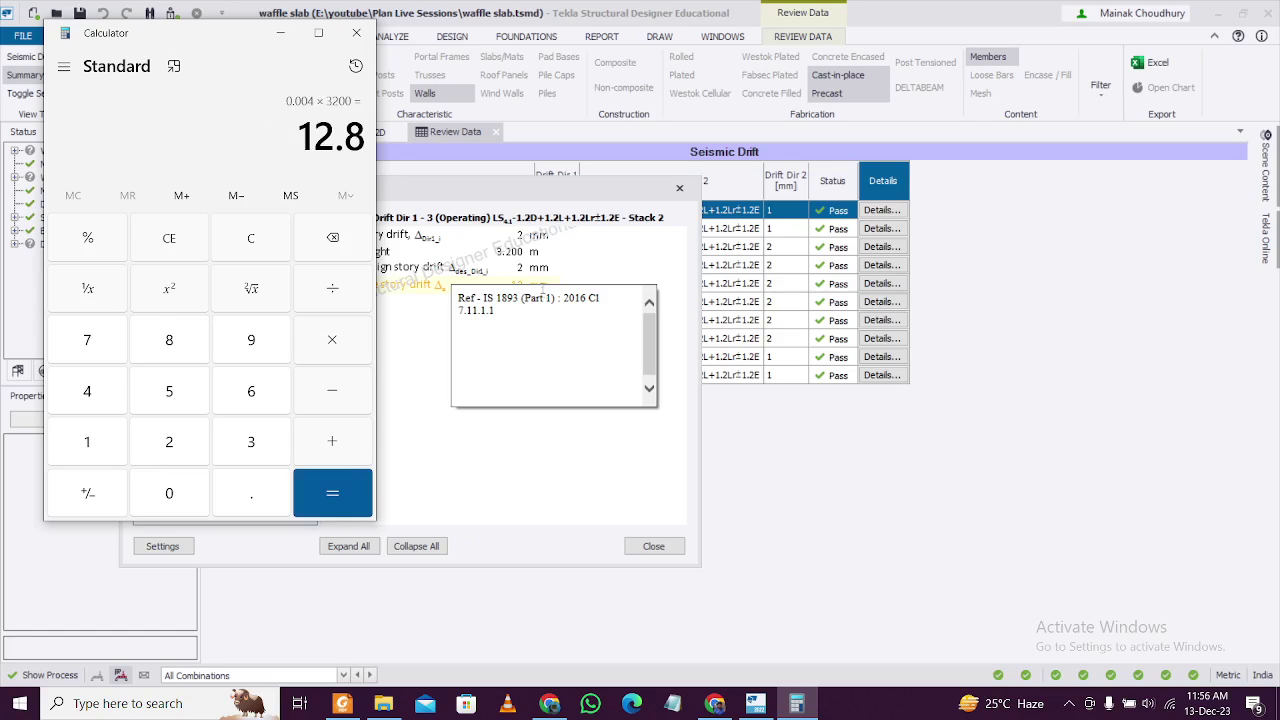
left_click(356, 33)
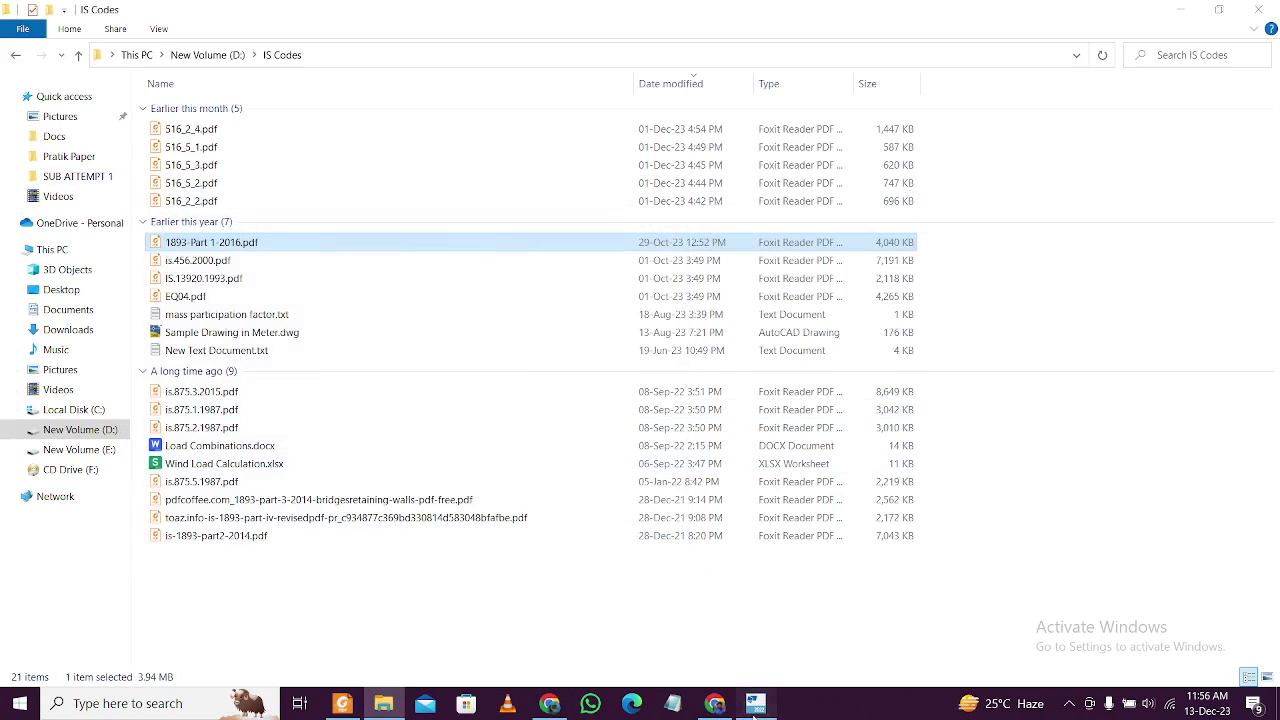
Return to Tekla and show the Material List table
left_click(755, 705)
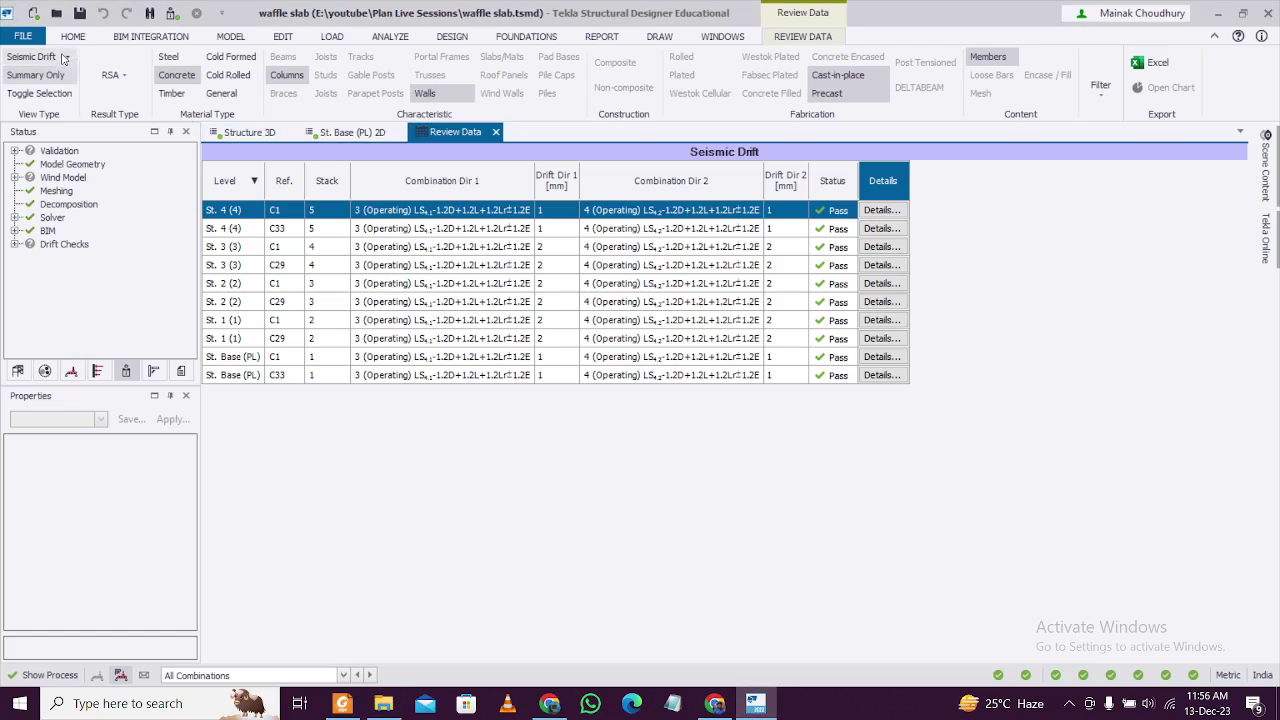
left_click(63, 59)
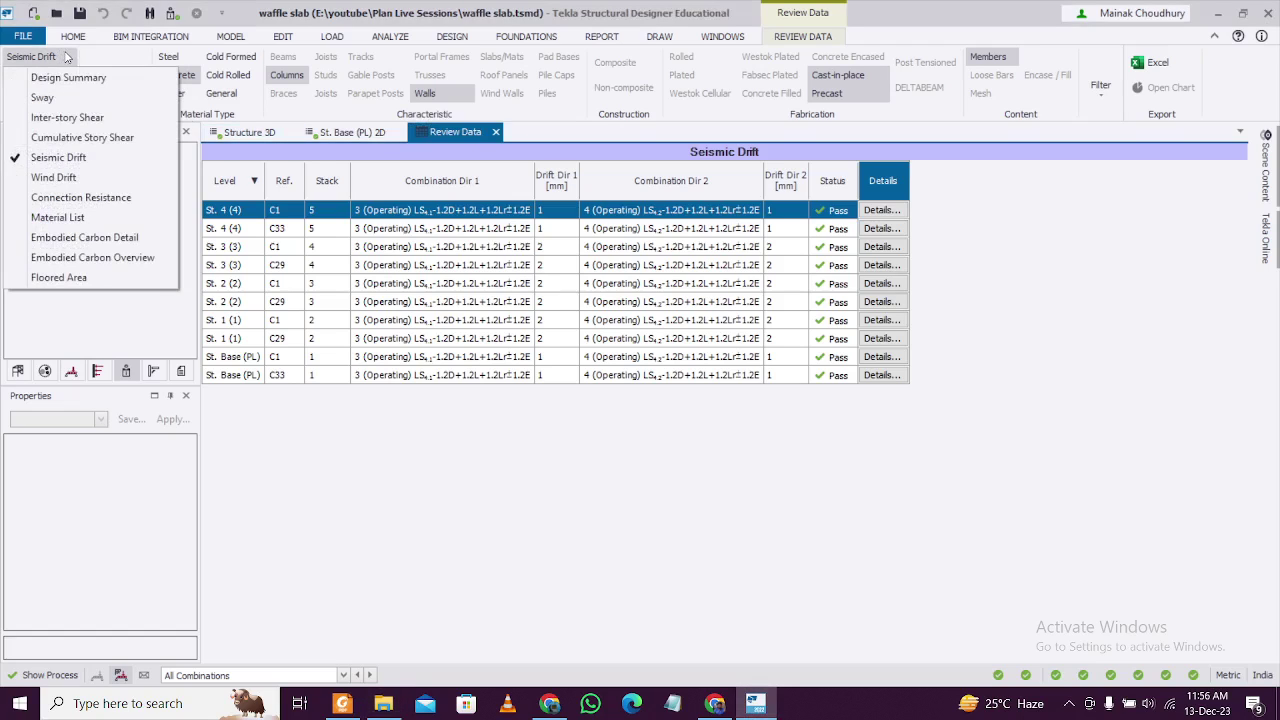
left_click(101, 219)
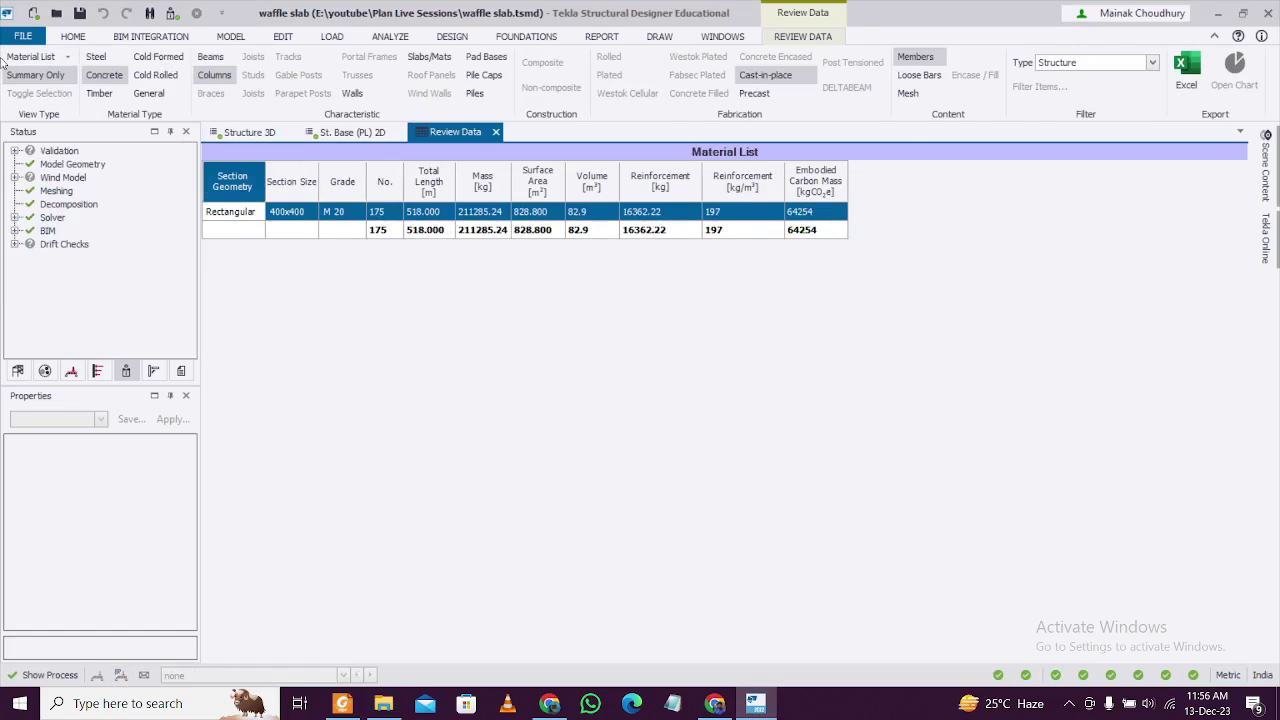
Review the Embodied Carbon Detail table, then the per-level Embodied Carbon Overview
left_click(63, 58)
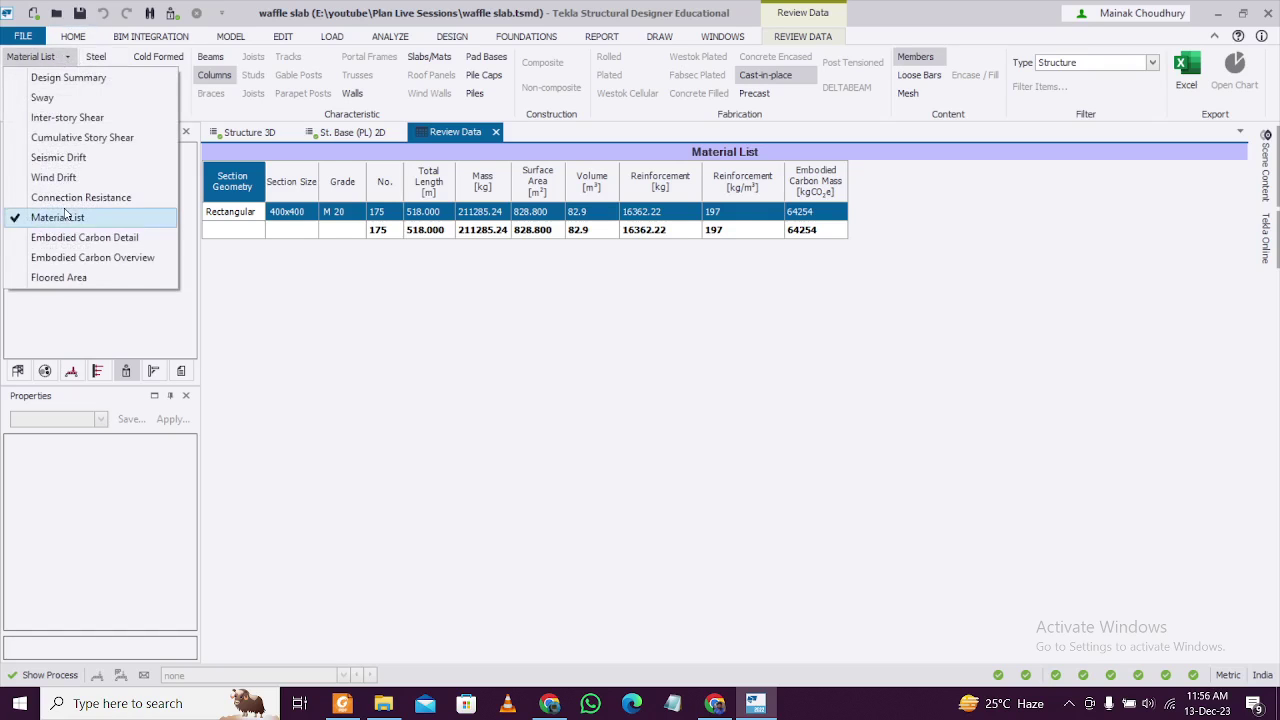
left_click(72, 240)
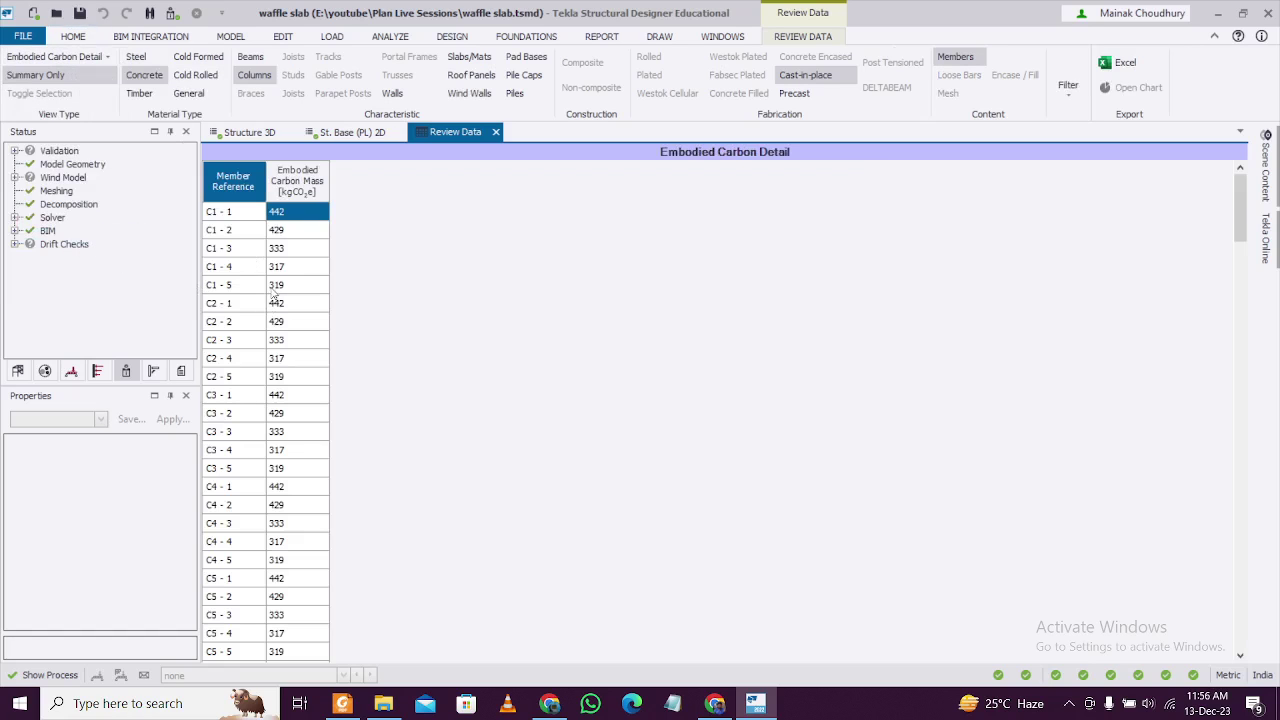
scroll(277, 268, "down", 5)
scroll(277, 268, "up", 5)
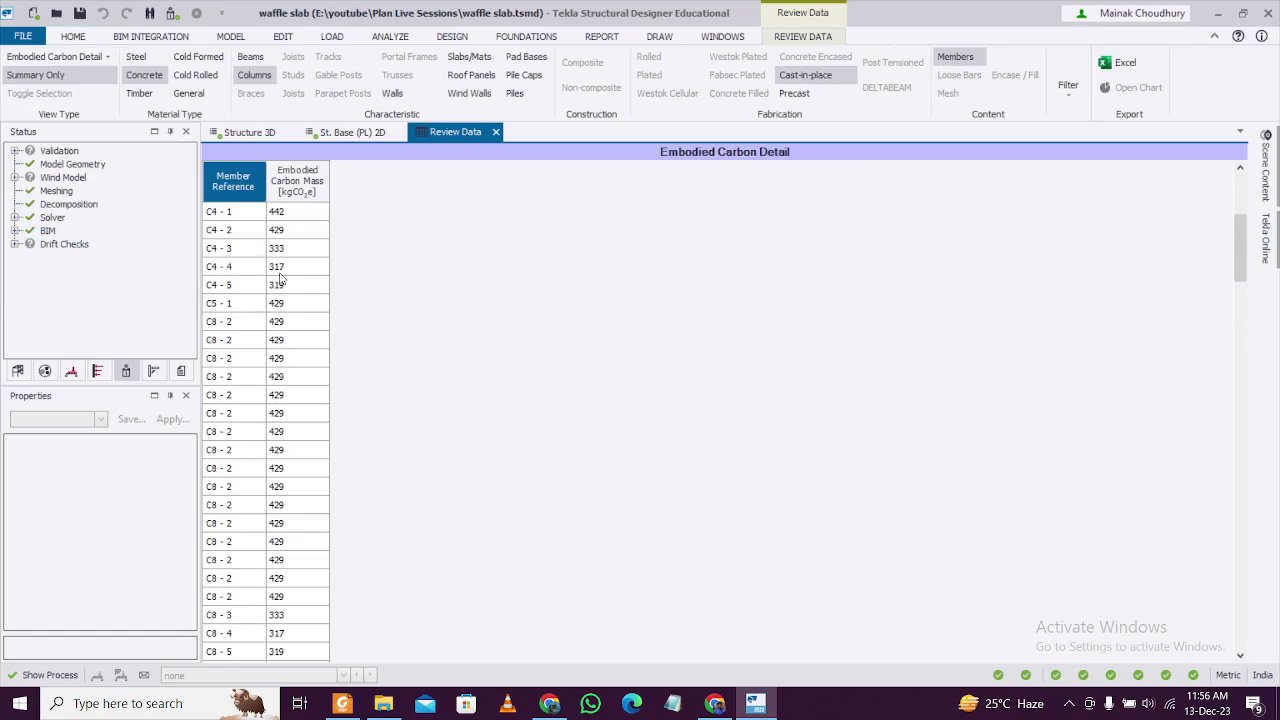
left_click(108, 60)
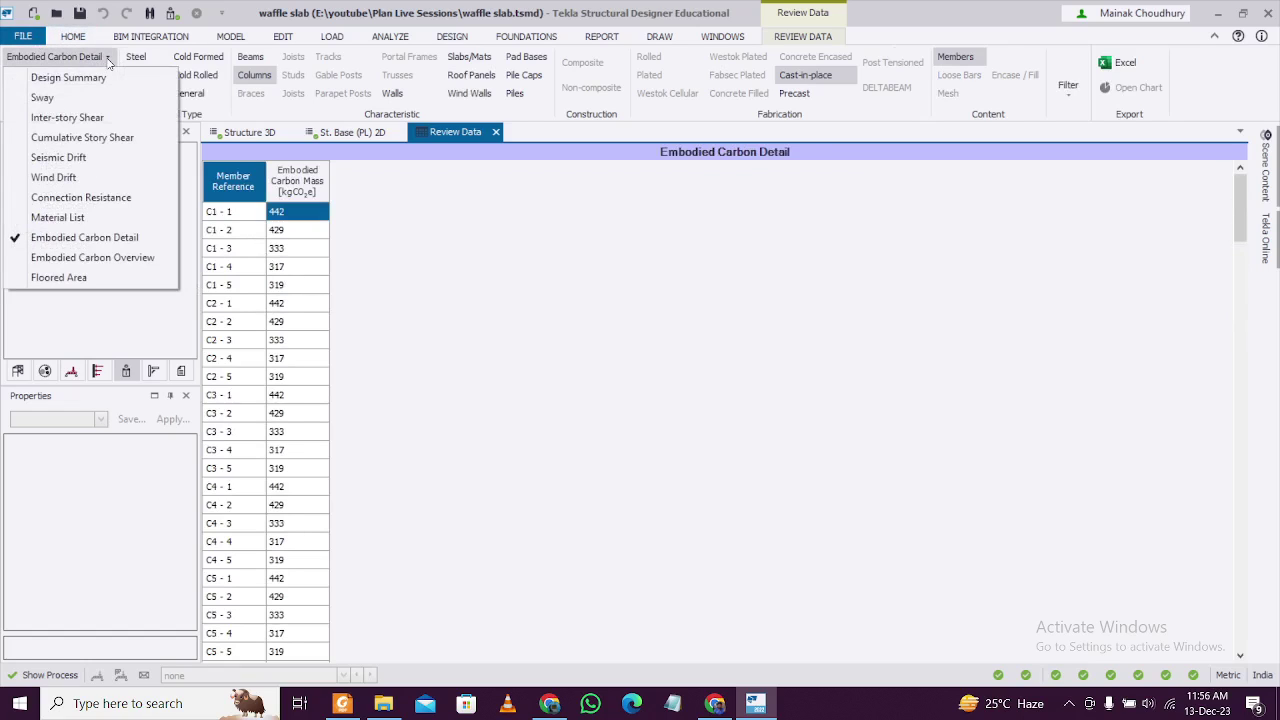
left_click(139, 266)
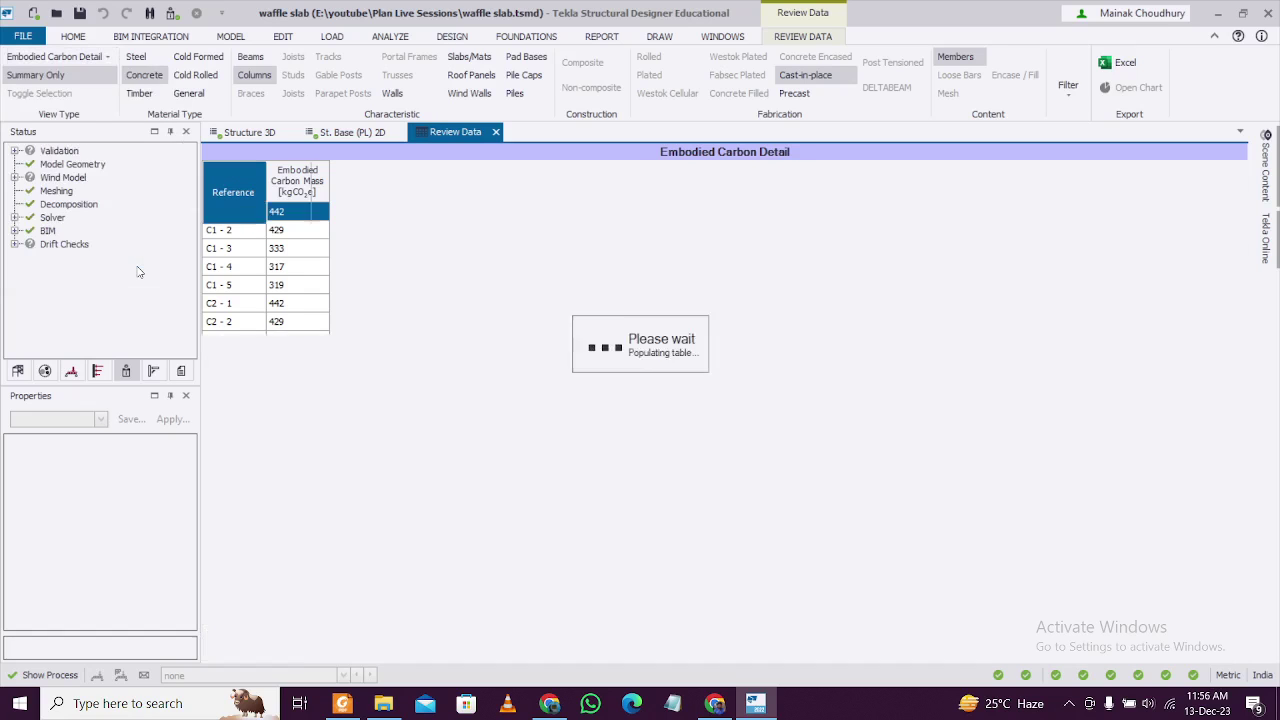
left_click(121, 60)
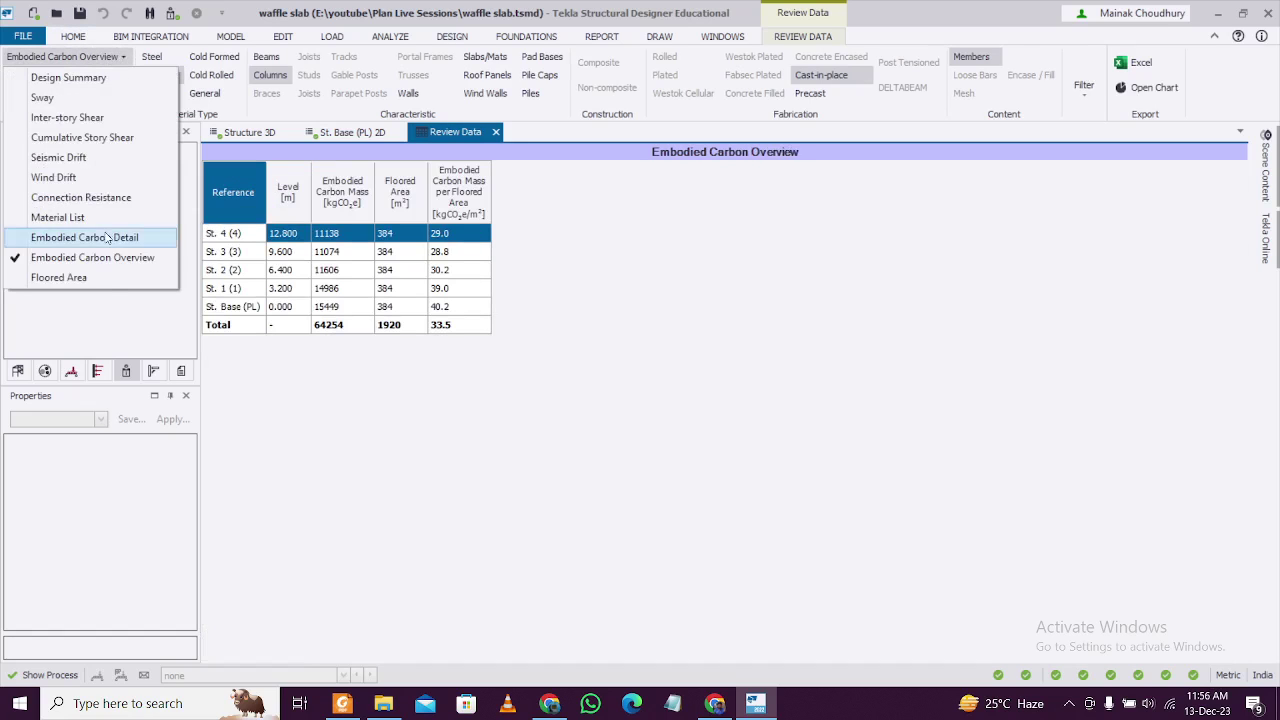
Check the 1920 m² Floored Area table, then switch back to Seismic Drift
left_click(108, 277)
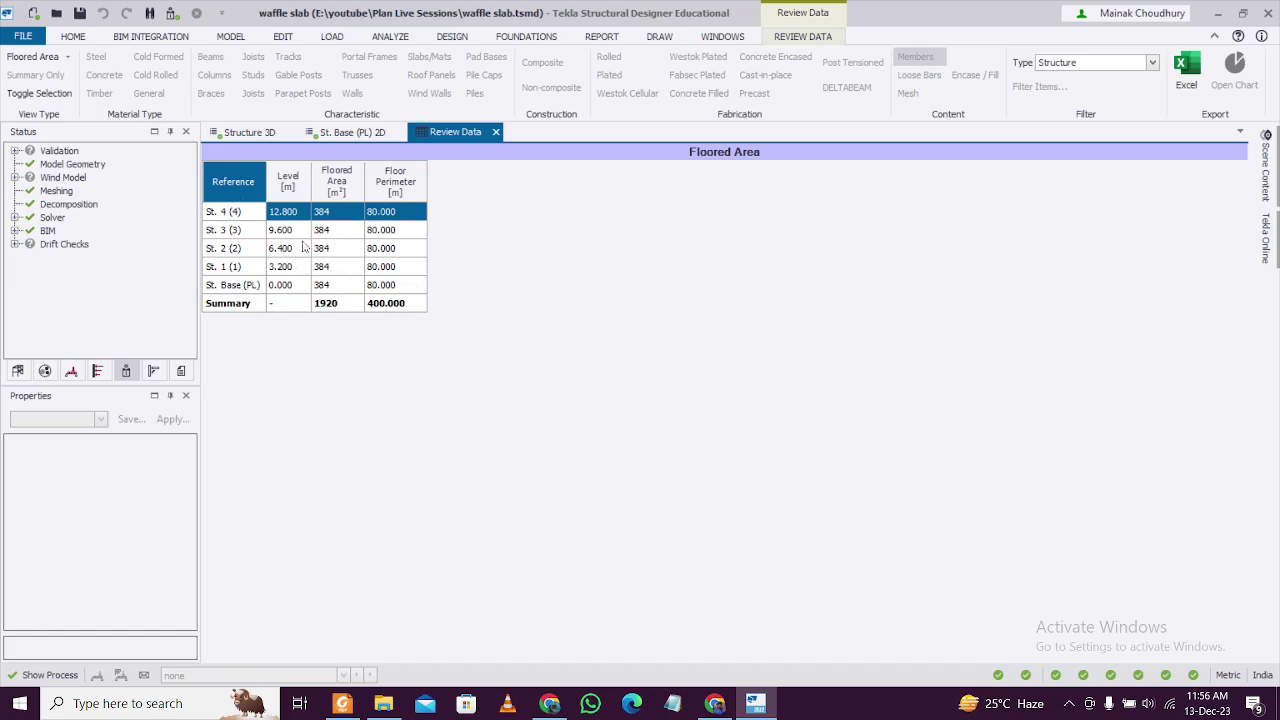
left_click(72, 60)
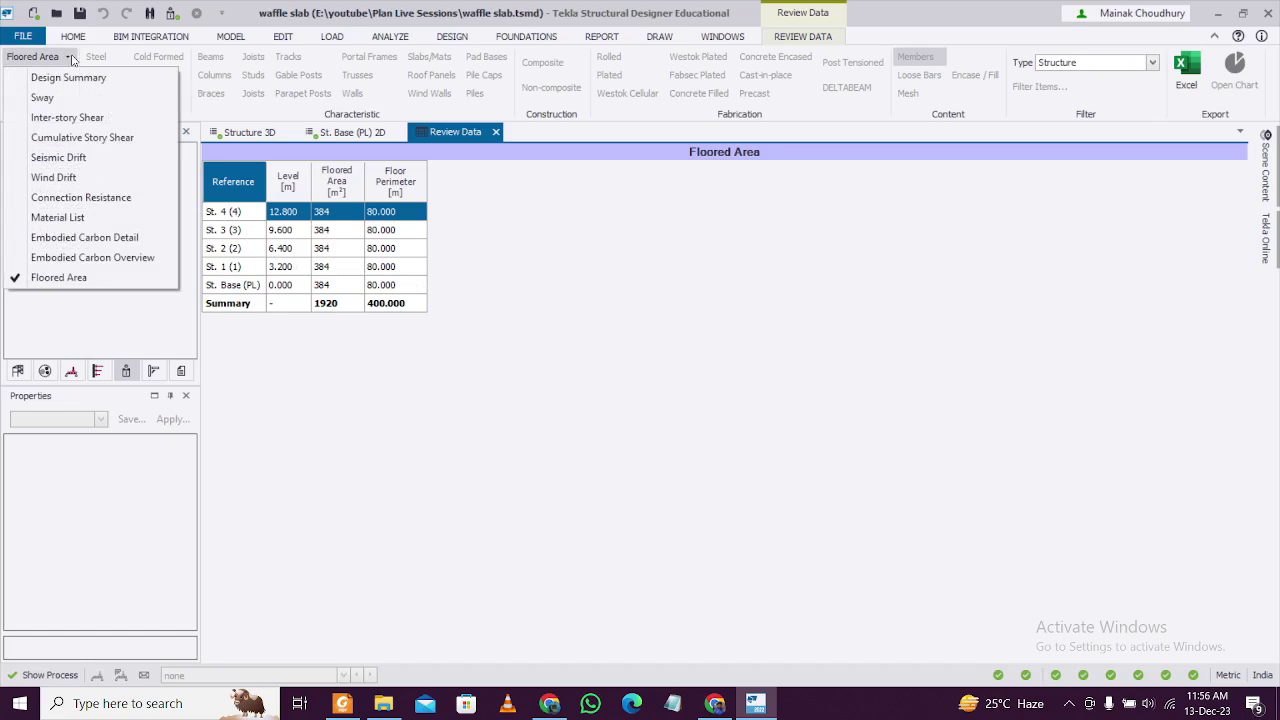
left_click(70, 158)
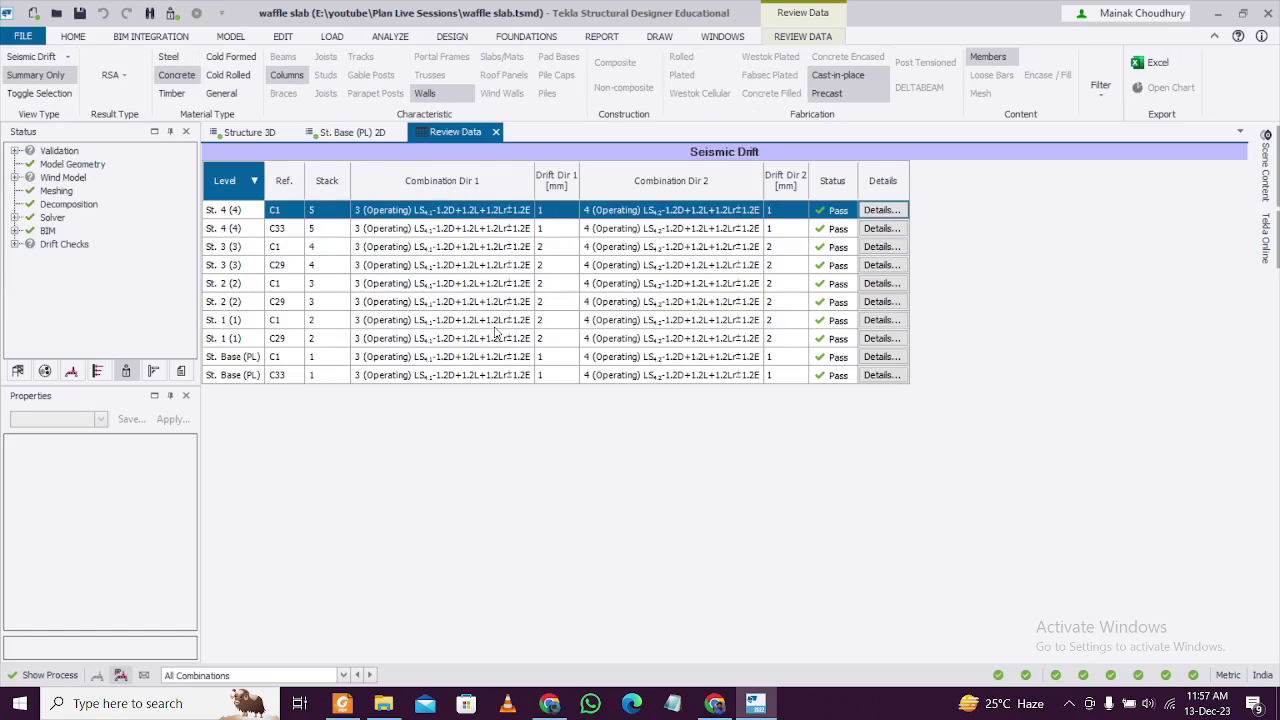